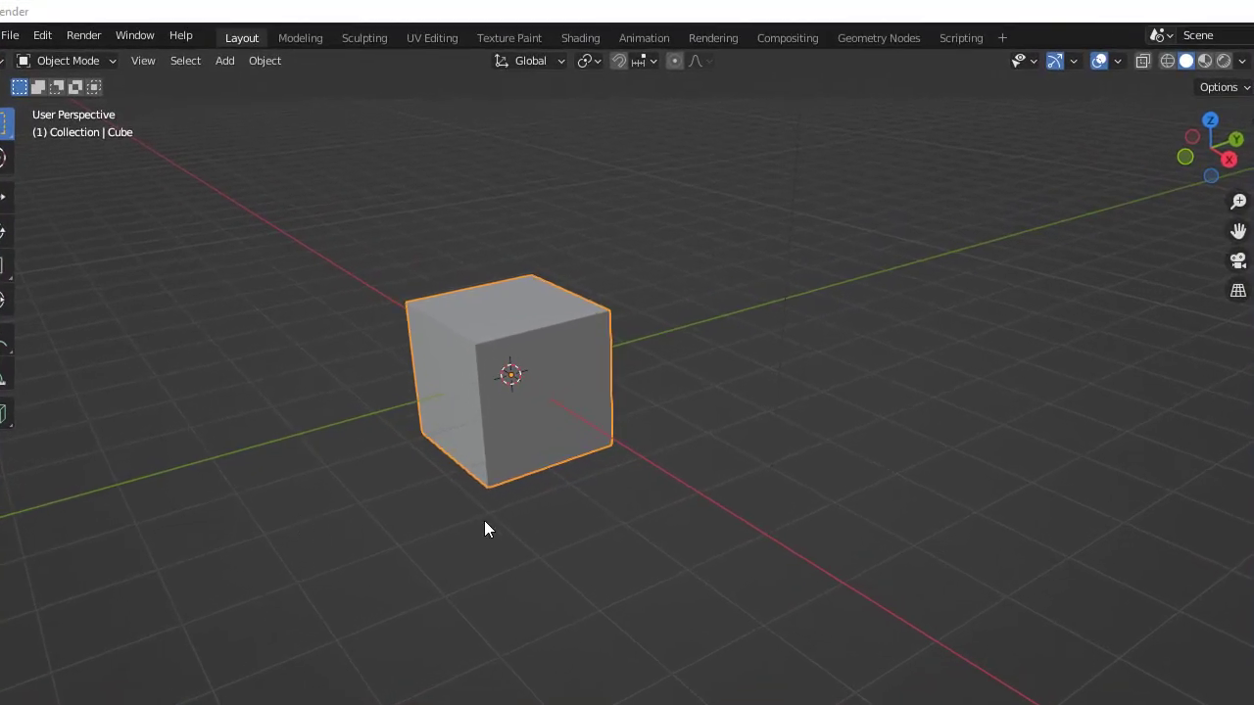
# Move the cube along the Y and Z axes and across the XY and YZ planes using the Move gizmo
pyautogui.moveTo(494, 521); pyautogui.dragTo(458, 521, button='middle')
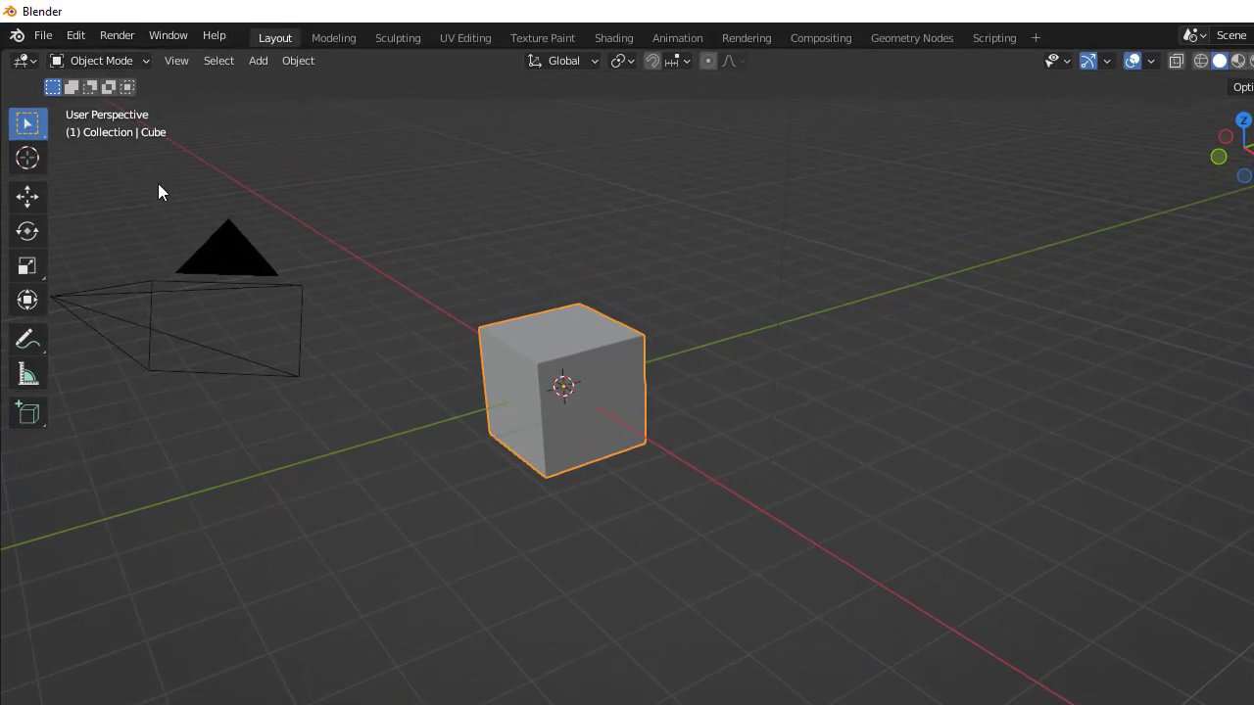
pyautogui.click(30, 203)
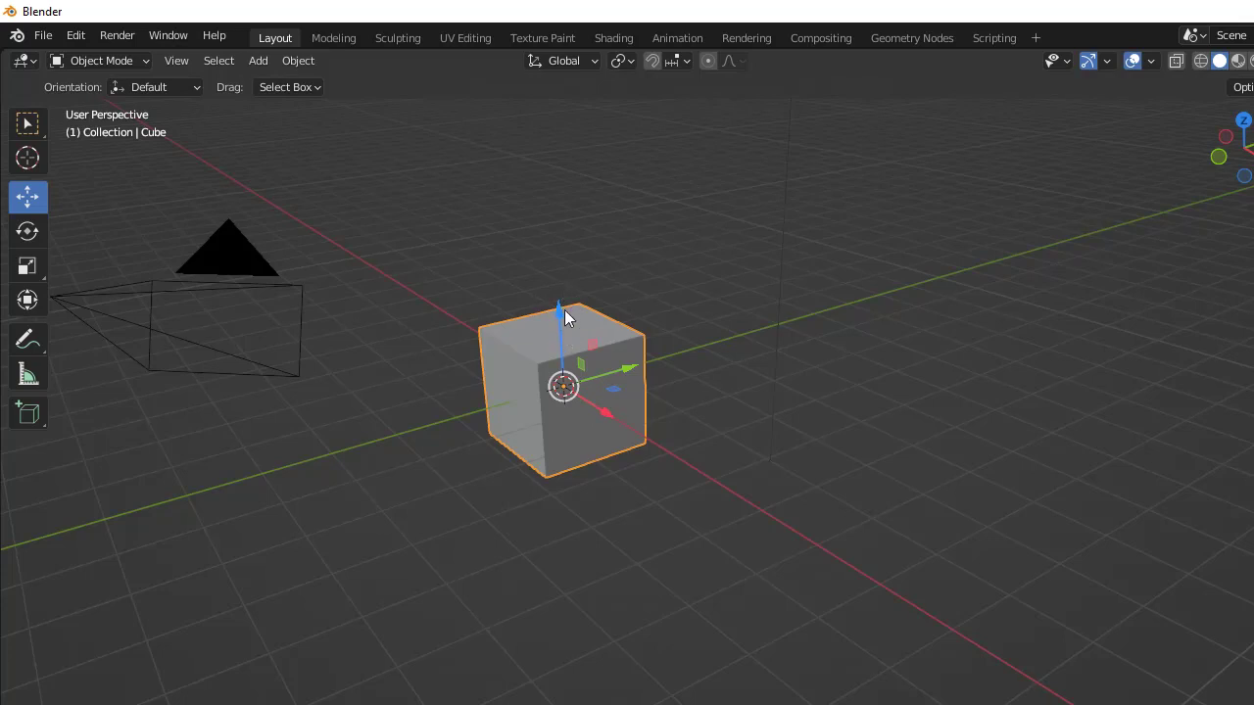
pyautogui.moveTo(627, 369)
pyautogui.mouseDown()
pyautogui.moveTo(842, 304)
pyautogui.moveTo(485, 417)
pyautogui.moveTo(877, 294)
pyautogui.moveTo(538, 397)
pyautogui.moveTo(915, 308)
pyautogui.moveTo(593, 358)
pyautogui.moveTo(754, 343)
pyautogui.moveTo(630, 411)
pyautogui.moveTo(812, 543)
pyautogui.moveTo(643, 420)
pyautogui.moveTo(606, 357)
pyautogui.mouseUp()
pyautogui.moveTo(571, 315); pyautogui.dragTo(577, 289)
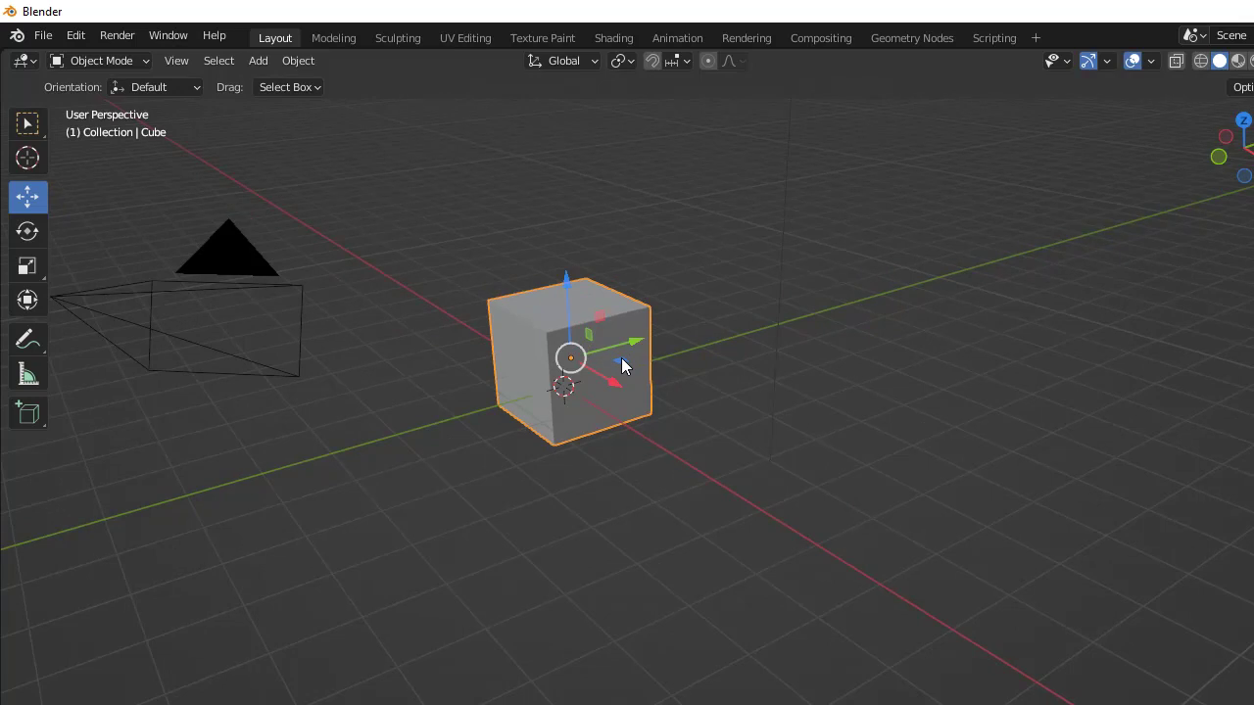
pyautogui.moveTo(625, 362); pyautogui.dragTo(656, 367)
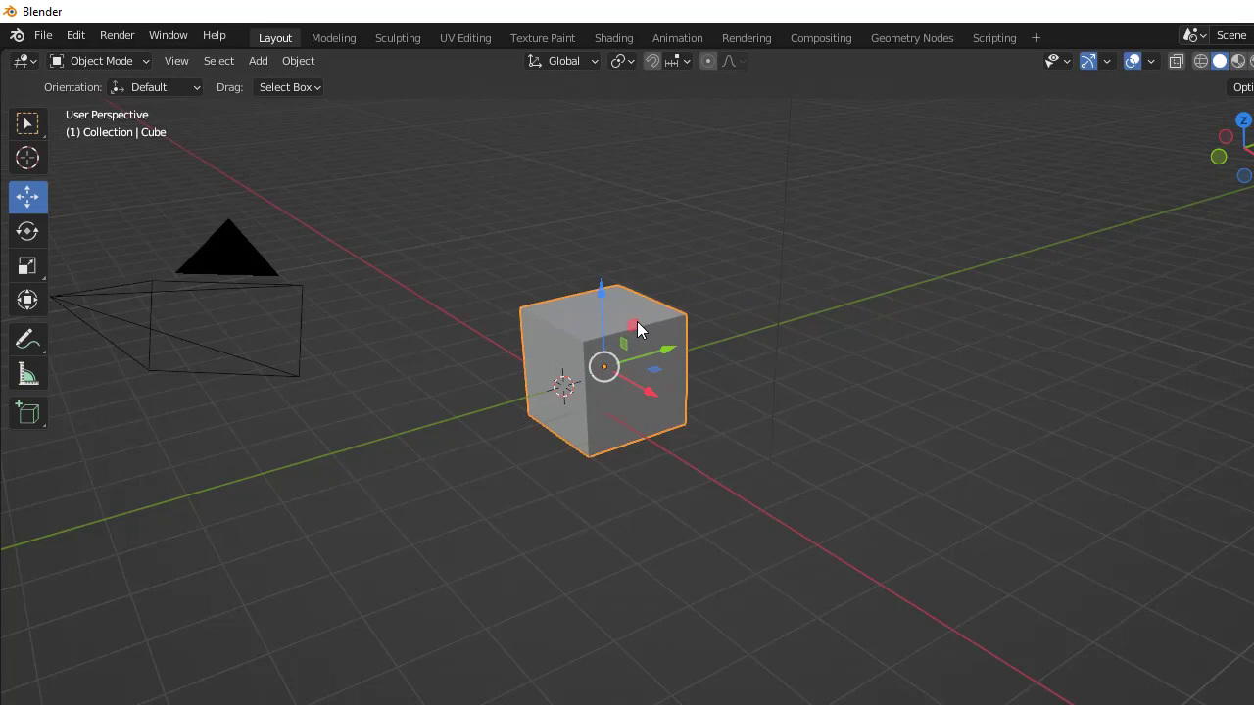
pyautogui.moveTo(633, 323); pyautogui.dragTo(606, 334)
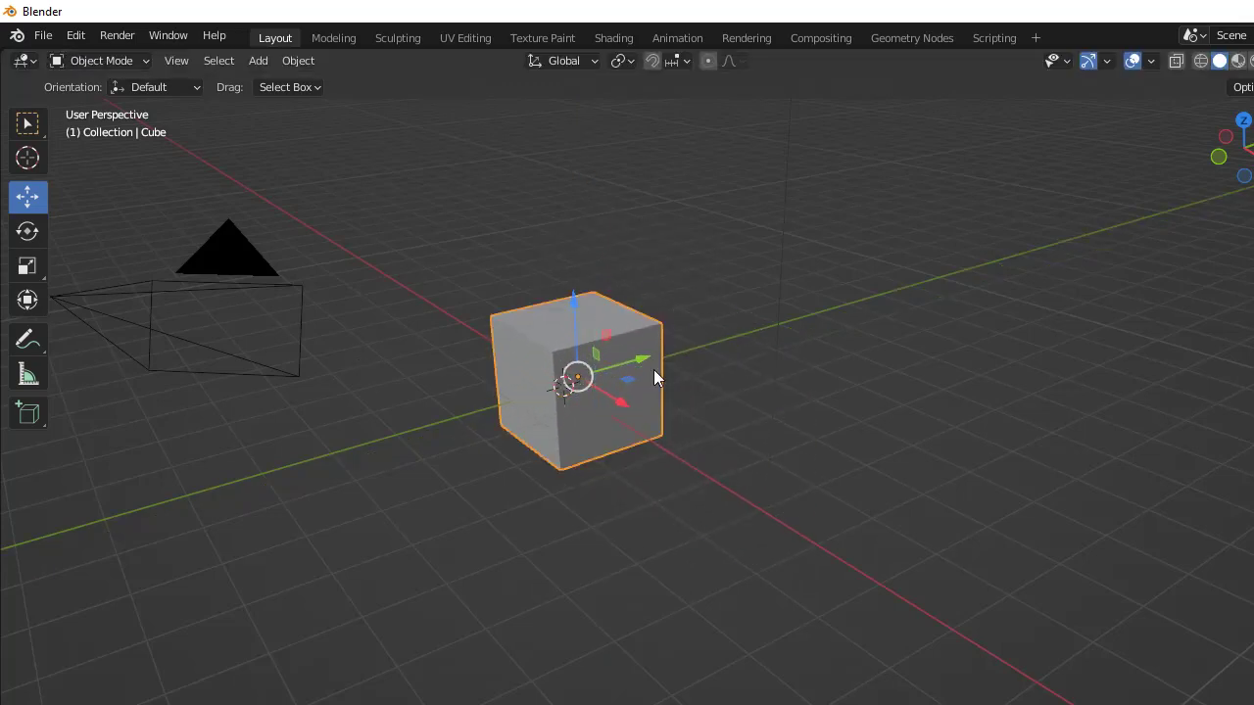
# Reselect the cube, rotate it about the X and Z axes with the Rotate gizmo, and deselect it
pyautogui.click(451, 480)
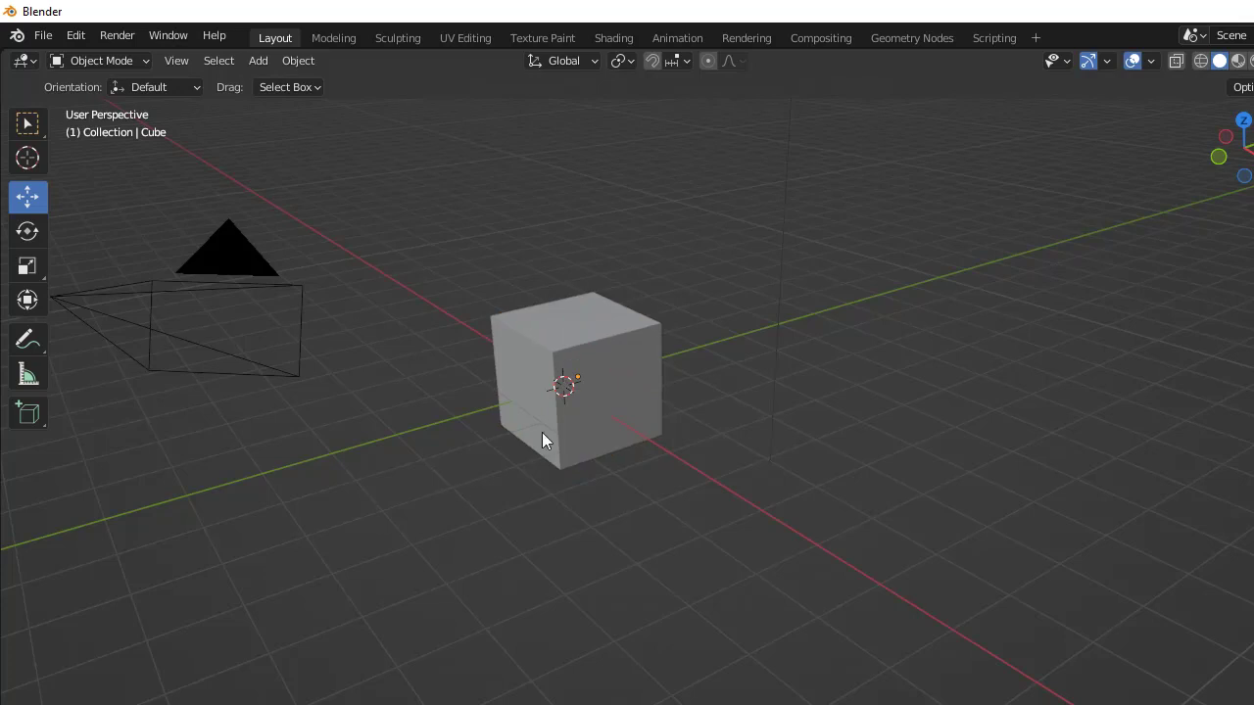
pyautogui.click(628, 403)
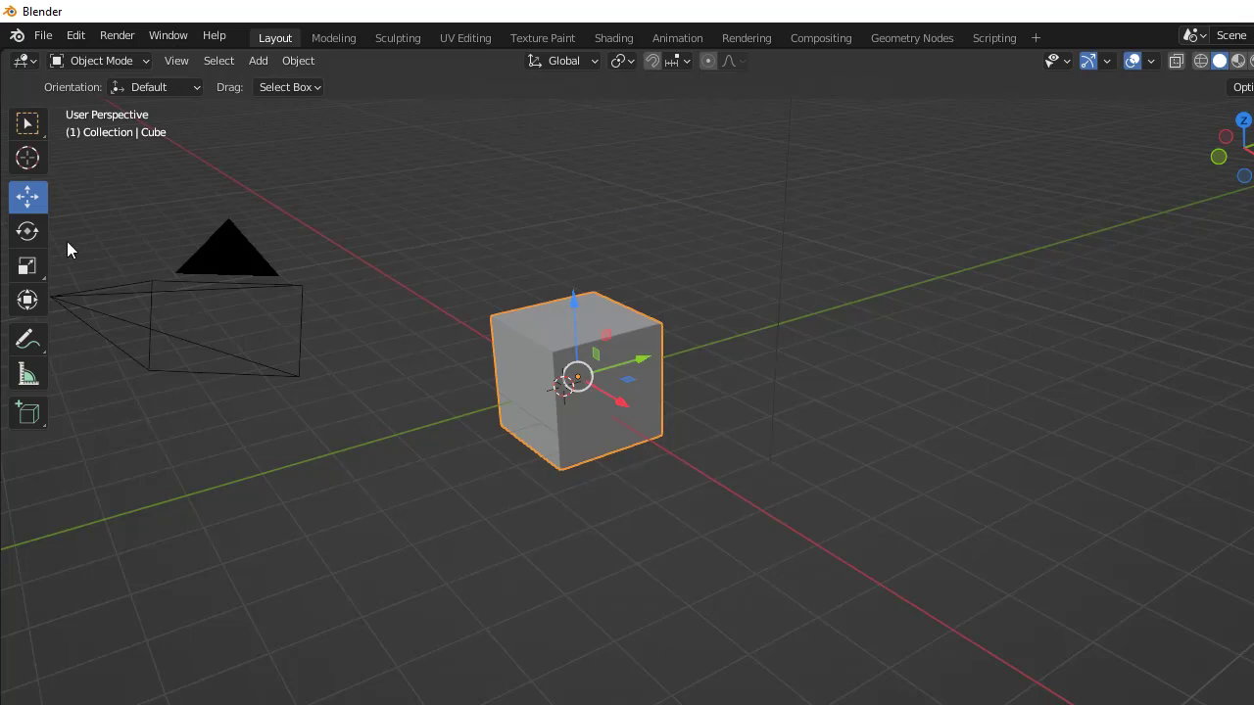
pyautogui.click(28, 233)
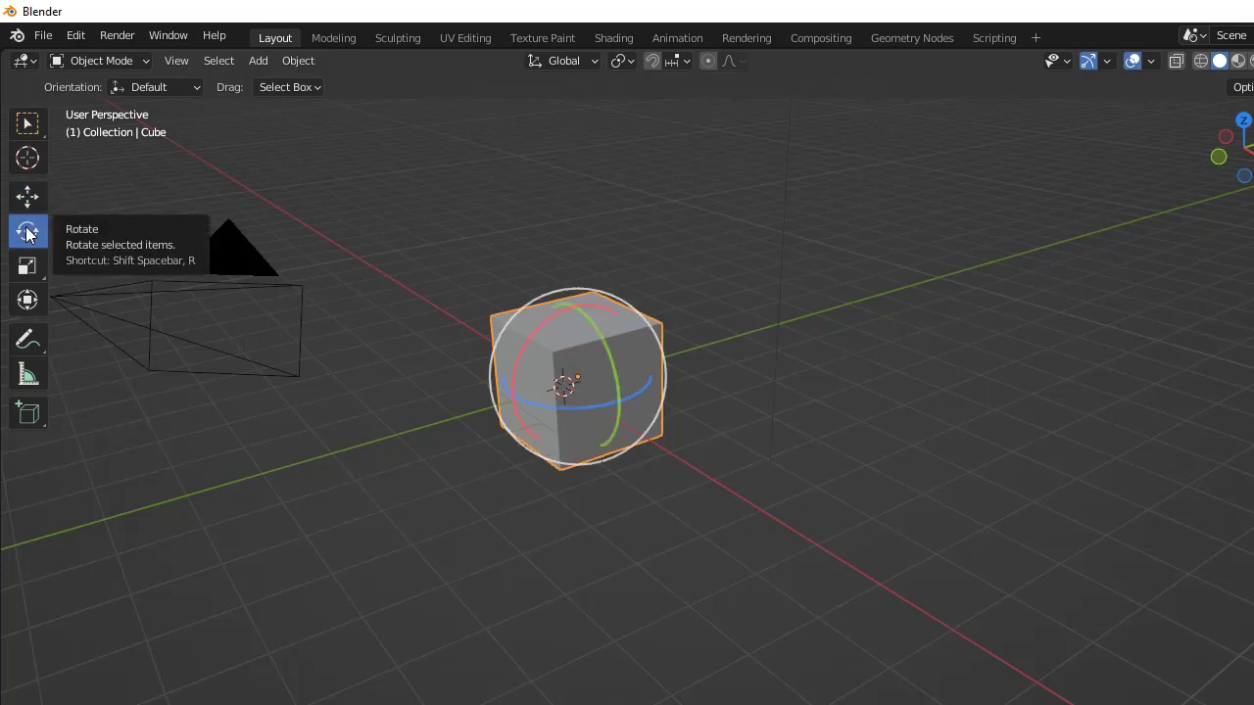
pyautogui.moveTo(522, 359); pyautogui.dragTo(612, 305)
pyautogui.moveTo(632, 396); pyautogui.dragTo(505, 411)
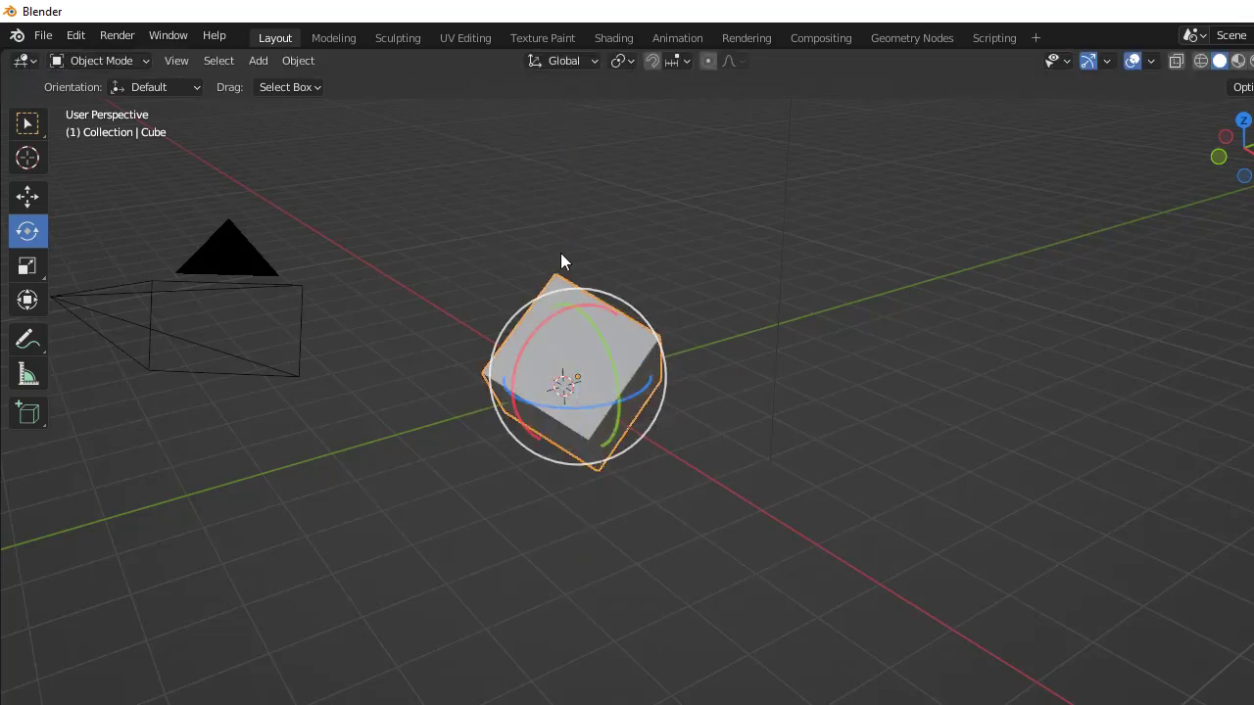
pyautogui.click(716, 281)
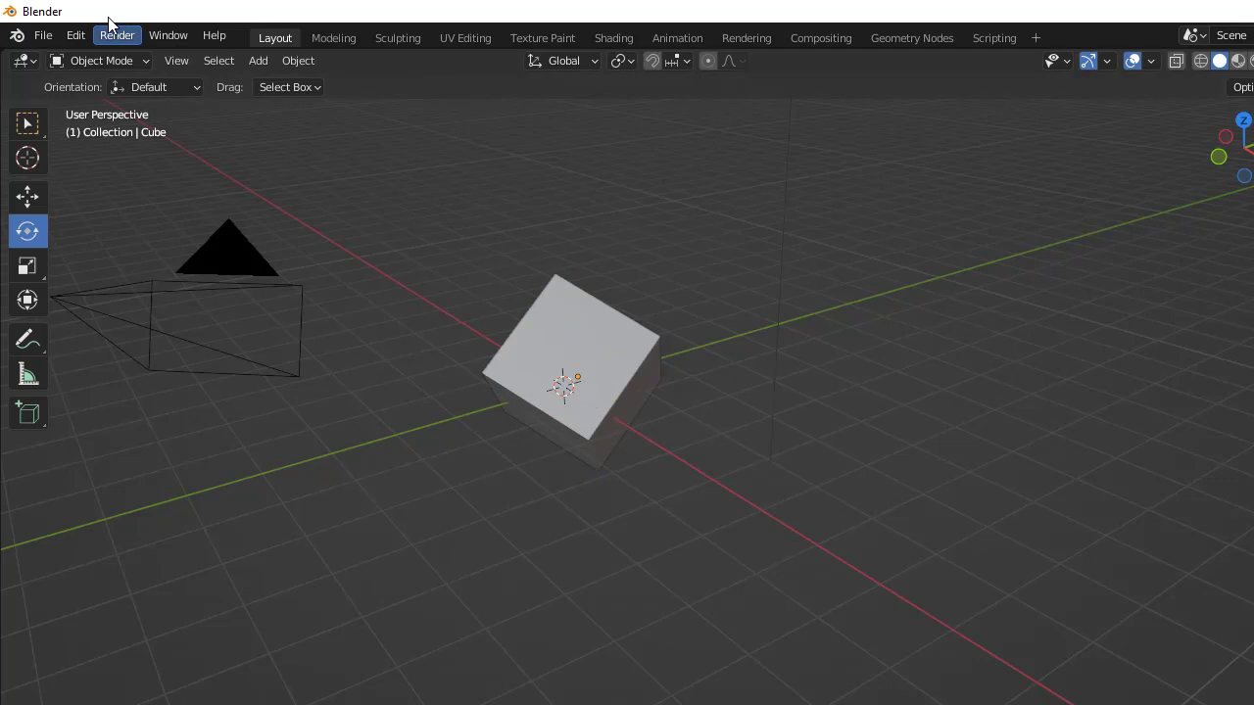
# Start a new scene without saving the changes to the current untitled.blend file
pyautogui.click(44, 36)
pyautogui.moveTo(202, 53)
pyautogui.click(265, 52)
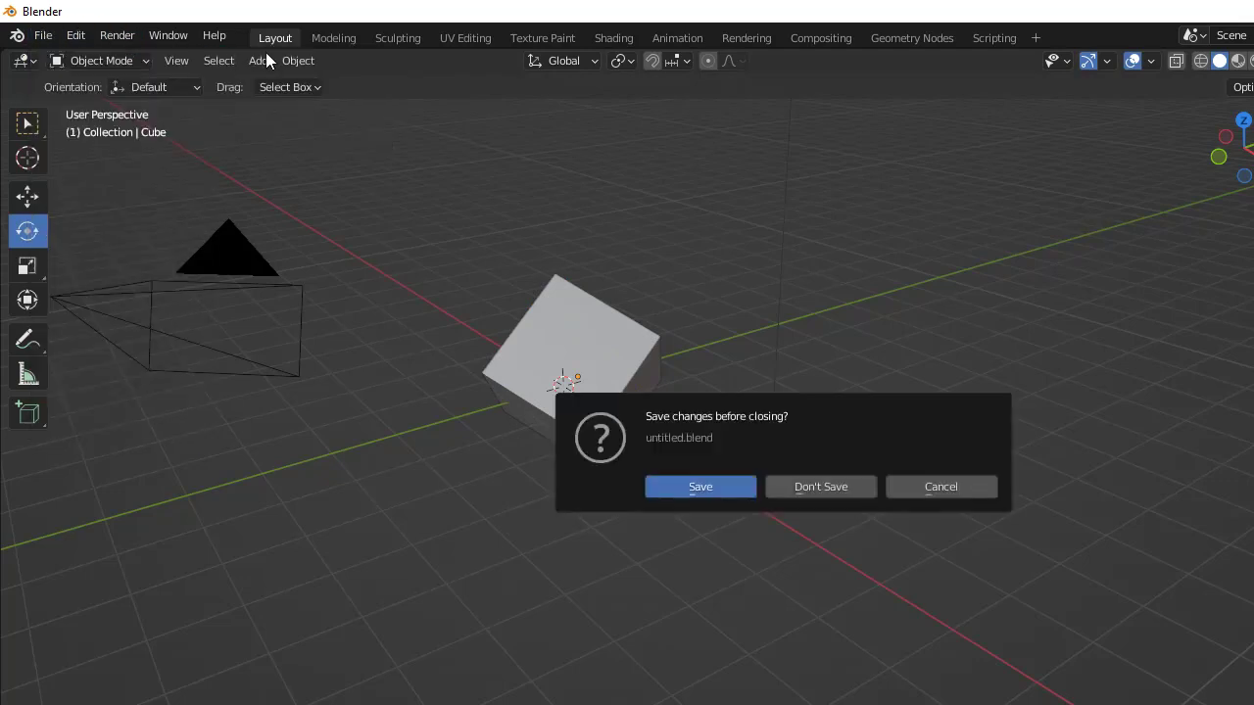
pyautogui.click(853, 487)
pyautogui.scroll(2, 747, 404)
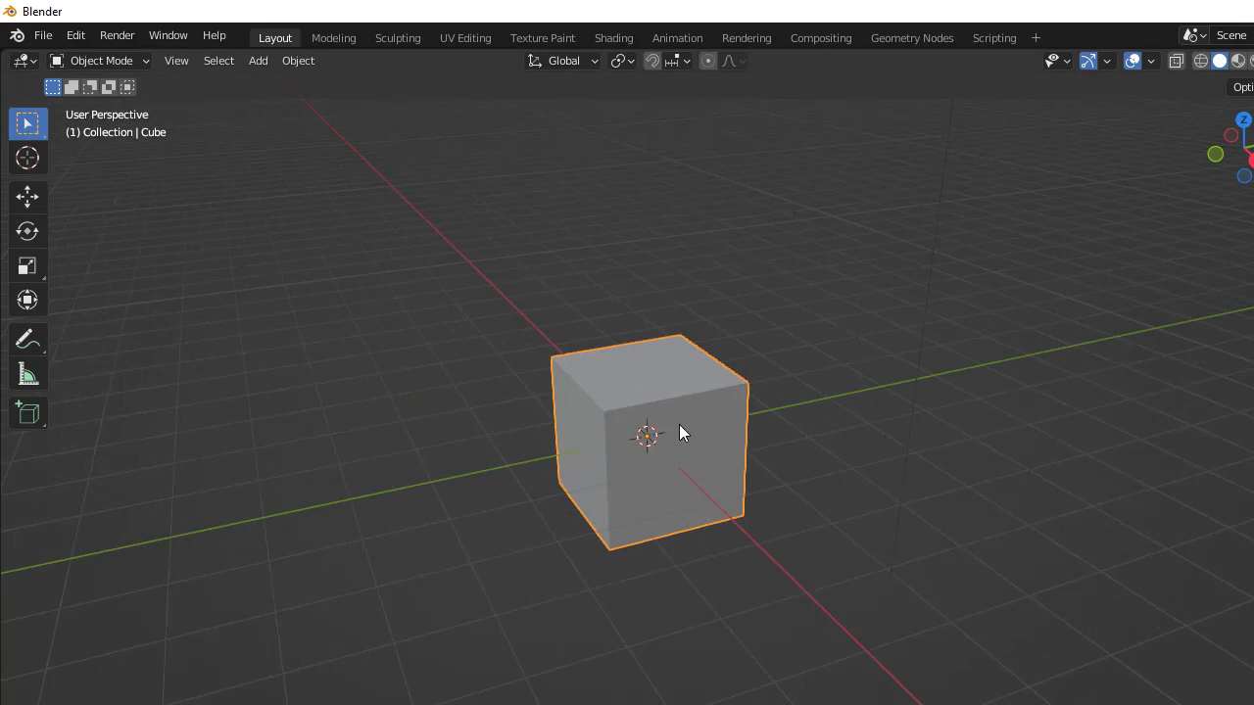
# Move the default cube freely to just above the world origin and scale it uniformly to about 0.74
pyautogui.press('g')
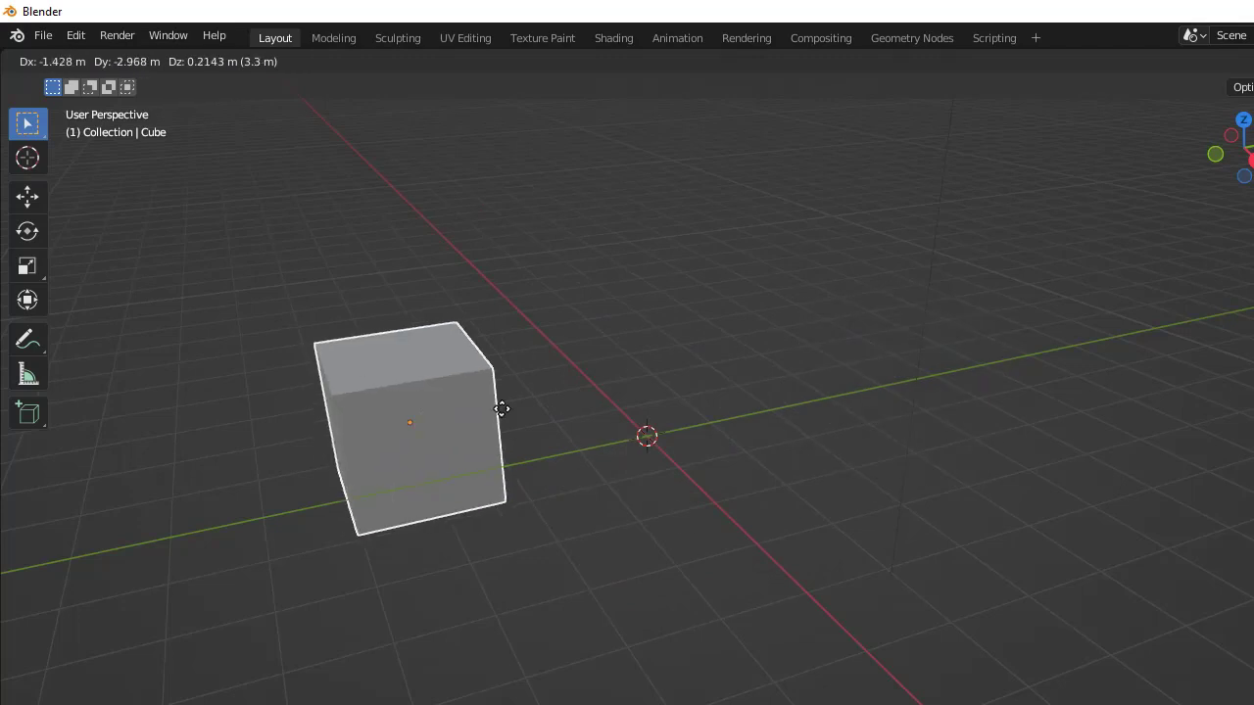
pyautogui.rightClick(676, 390)
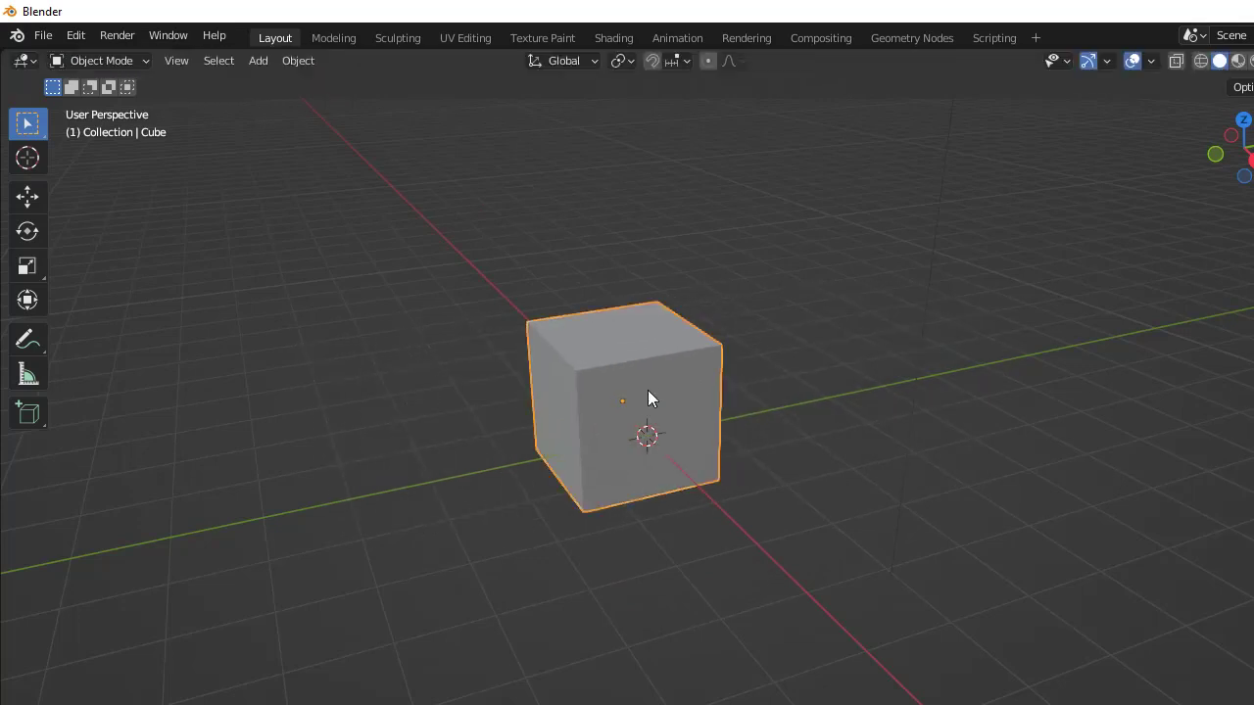
pyautogui.press('r')
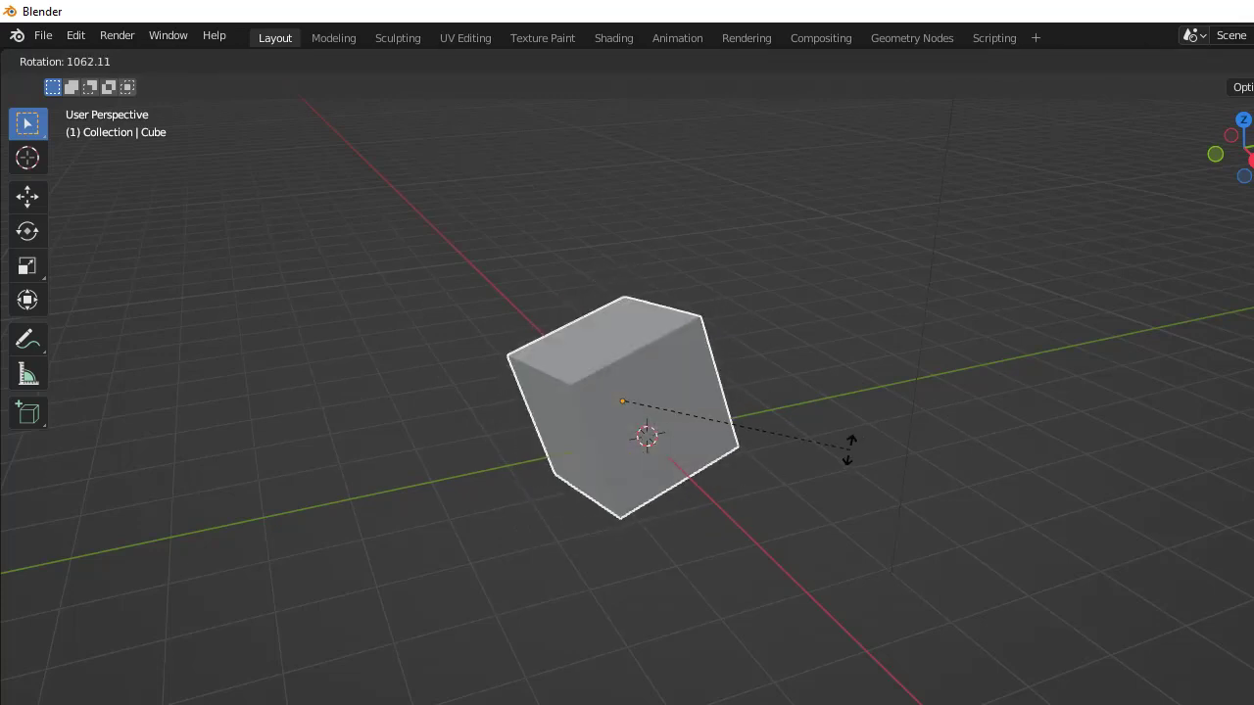
pyautogui.press('g')
pyautogui.press('r')
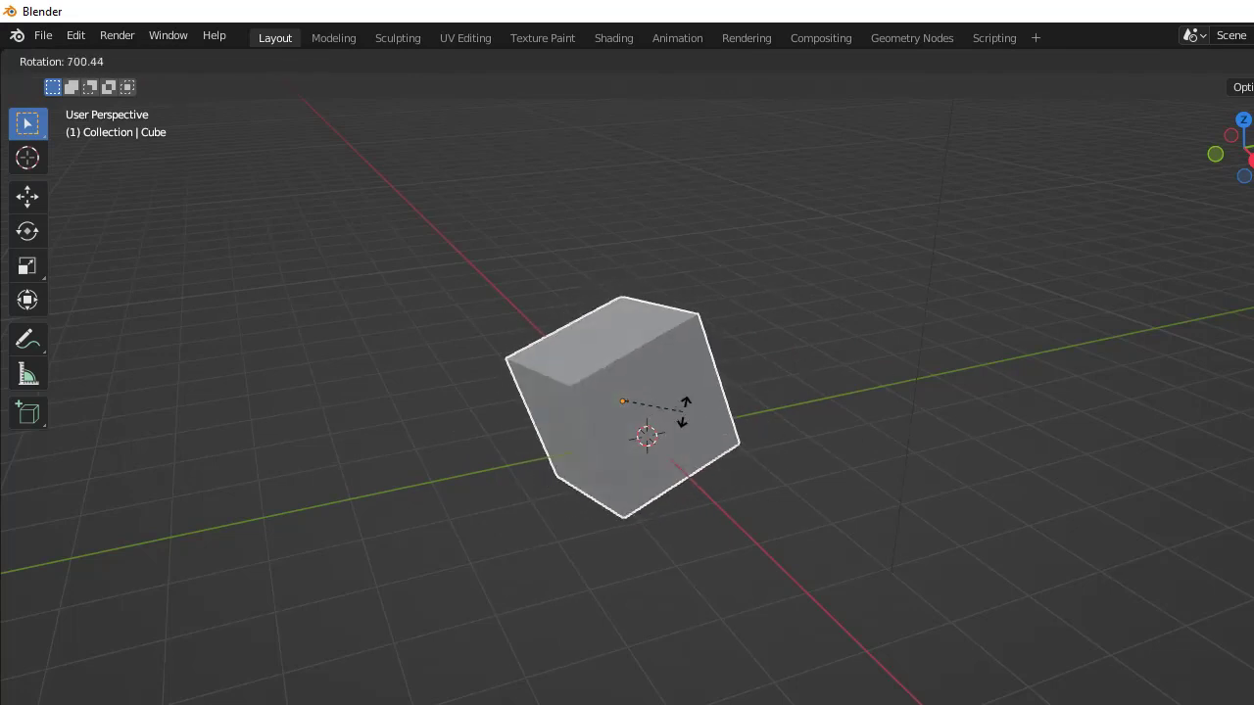
pyautogui.press('s')
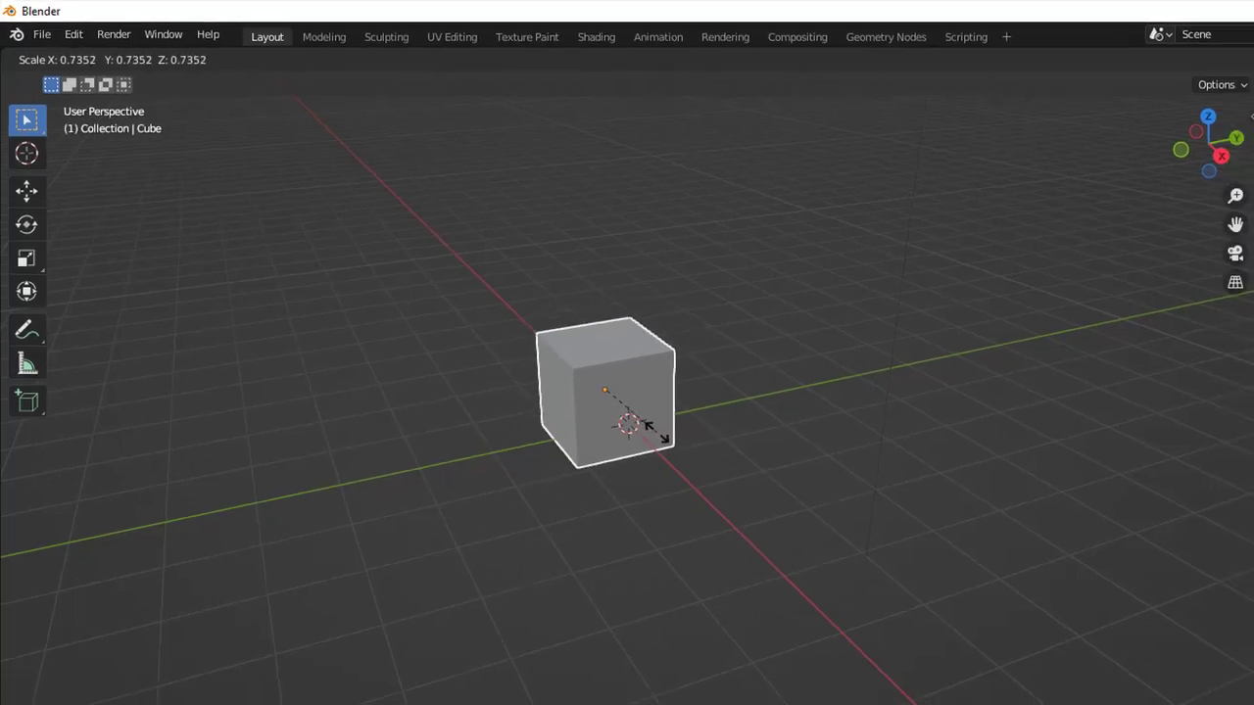
pyautogui.click(651, 431)
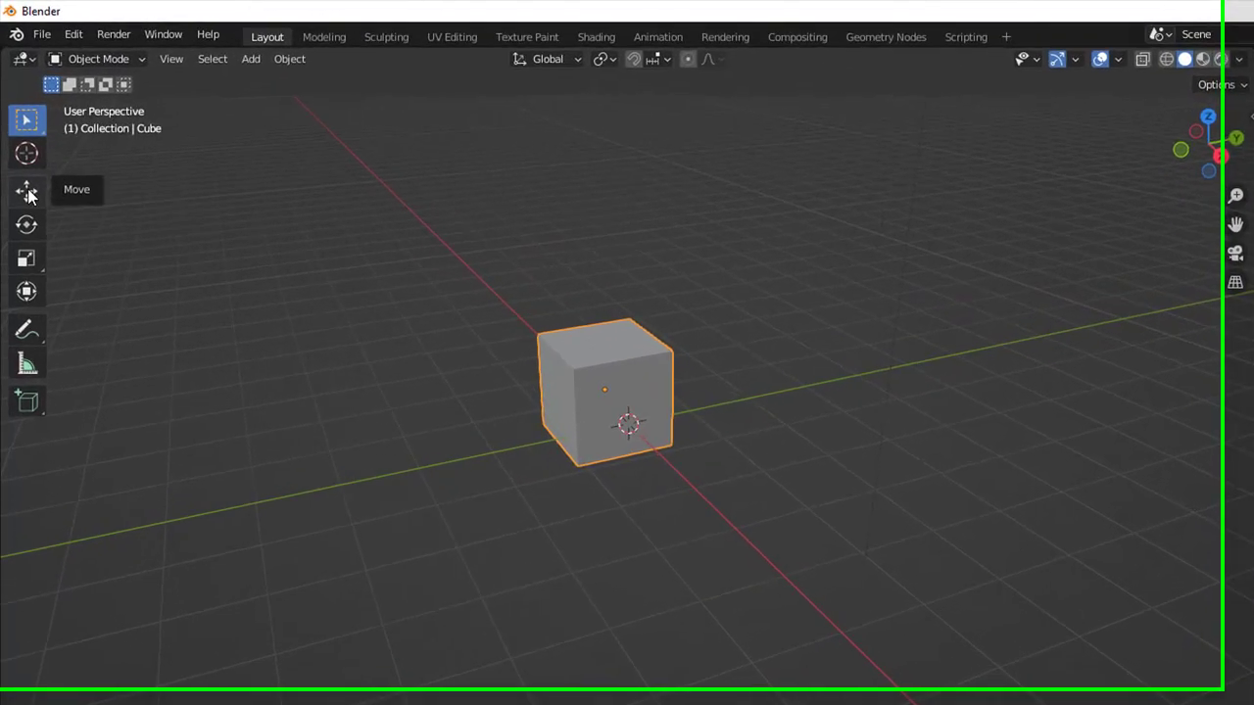
# Move the cube a short distance in the positive Y direction with the Move gizmo
pyautogui.click(24, 158)
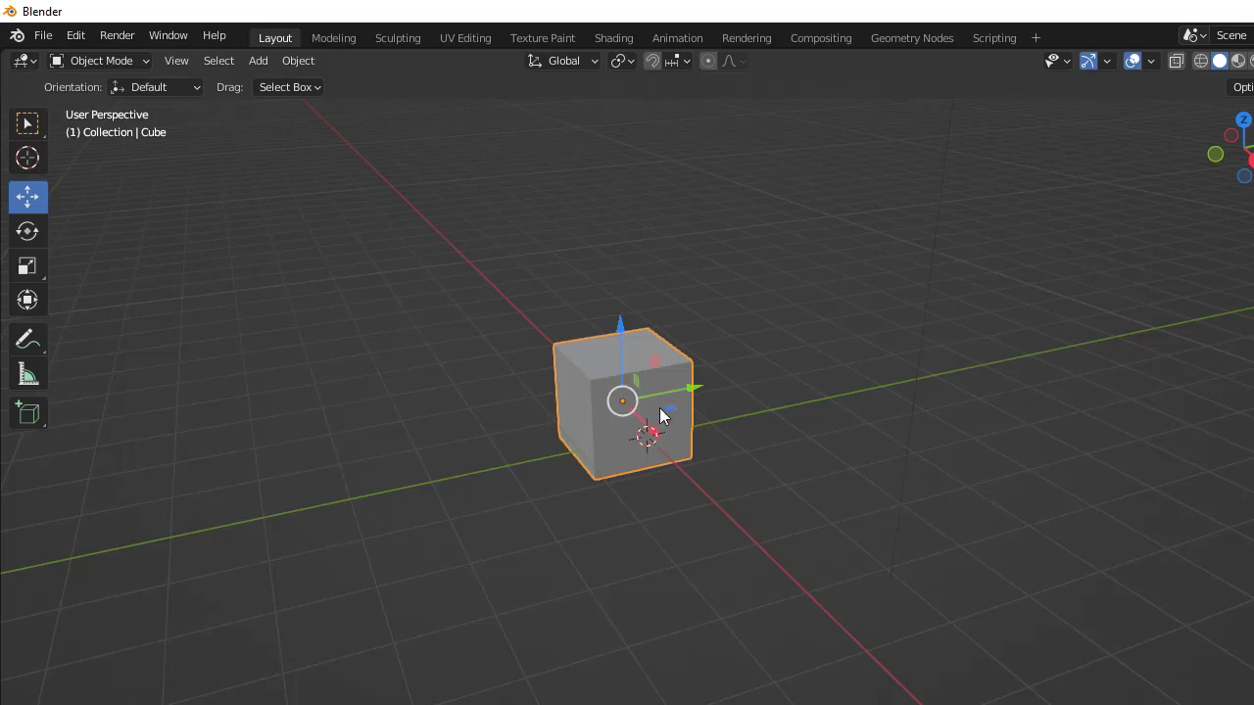
pyautogui.moveTo(686, 389); pyautogui.dragTo(769, 374)
pyautogui.click(33, 236)
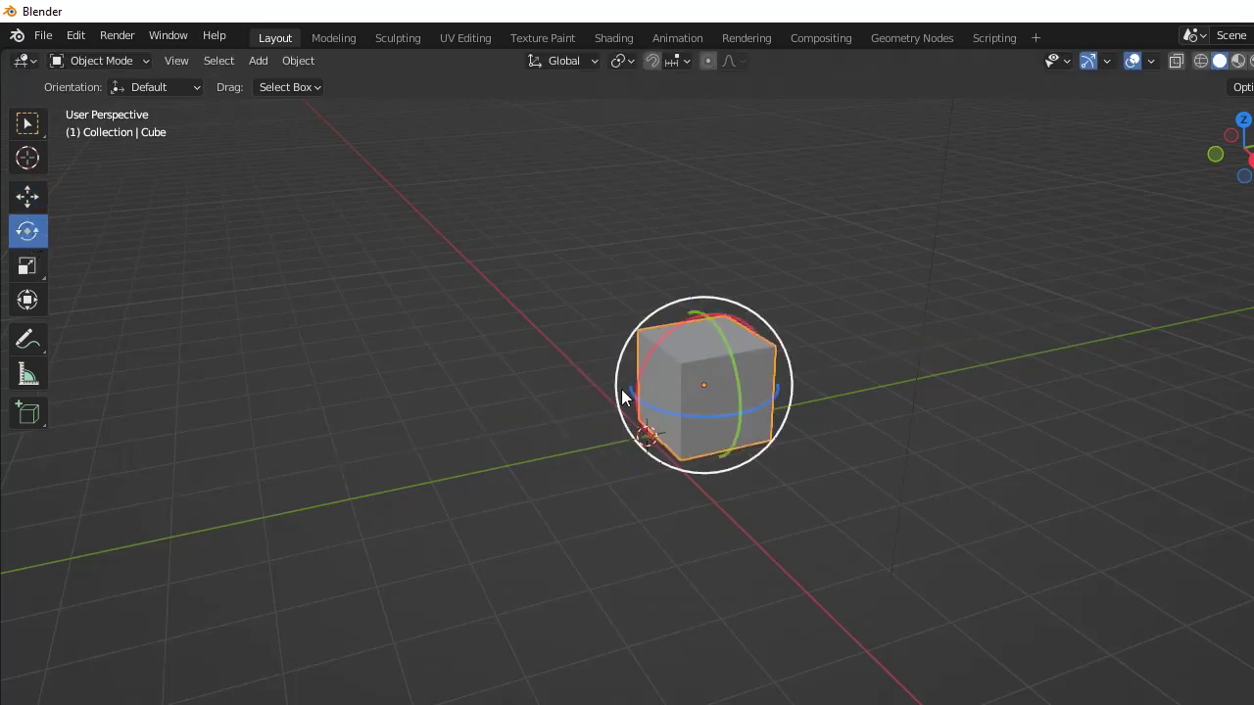
# Stretch the cube along the Y, X and Z axes with the Scale gizmo to form a wide, flat box
pyautogui.click(27, 269)
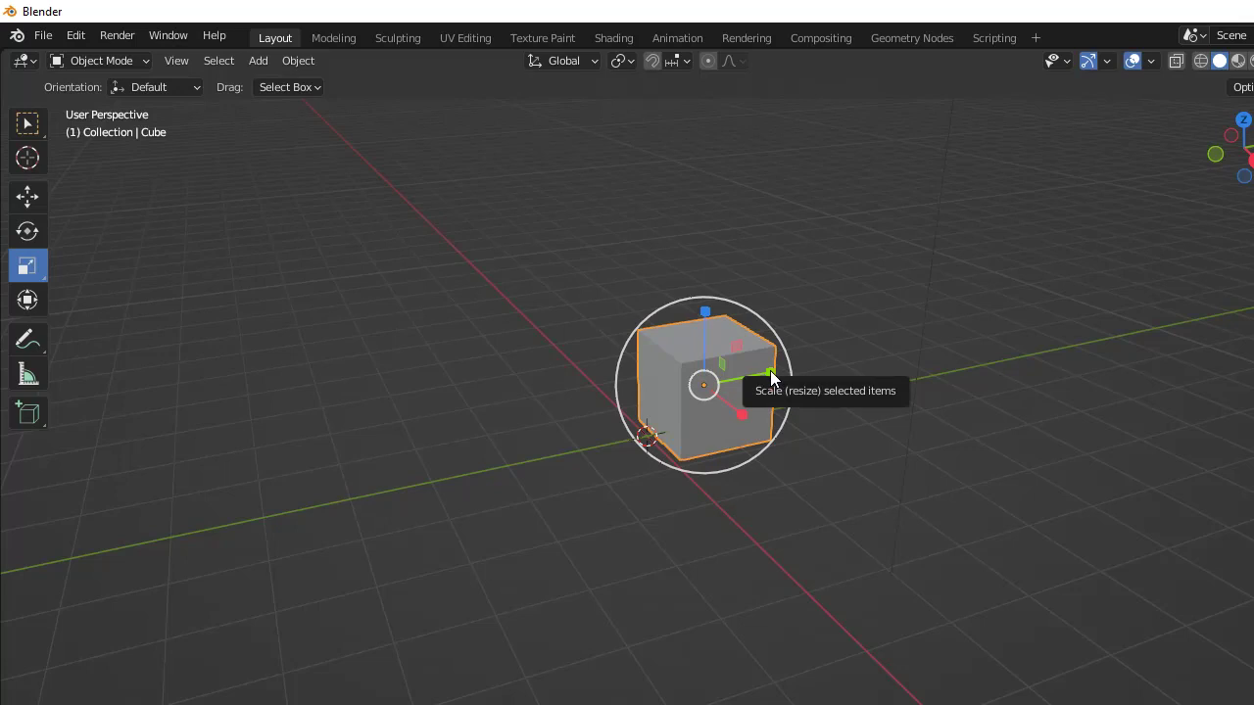
pyautogui.moveTo(772, 372); pyautogui.dragTo(832, 360)
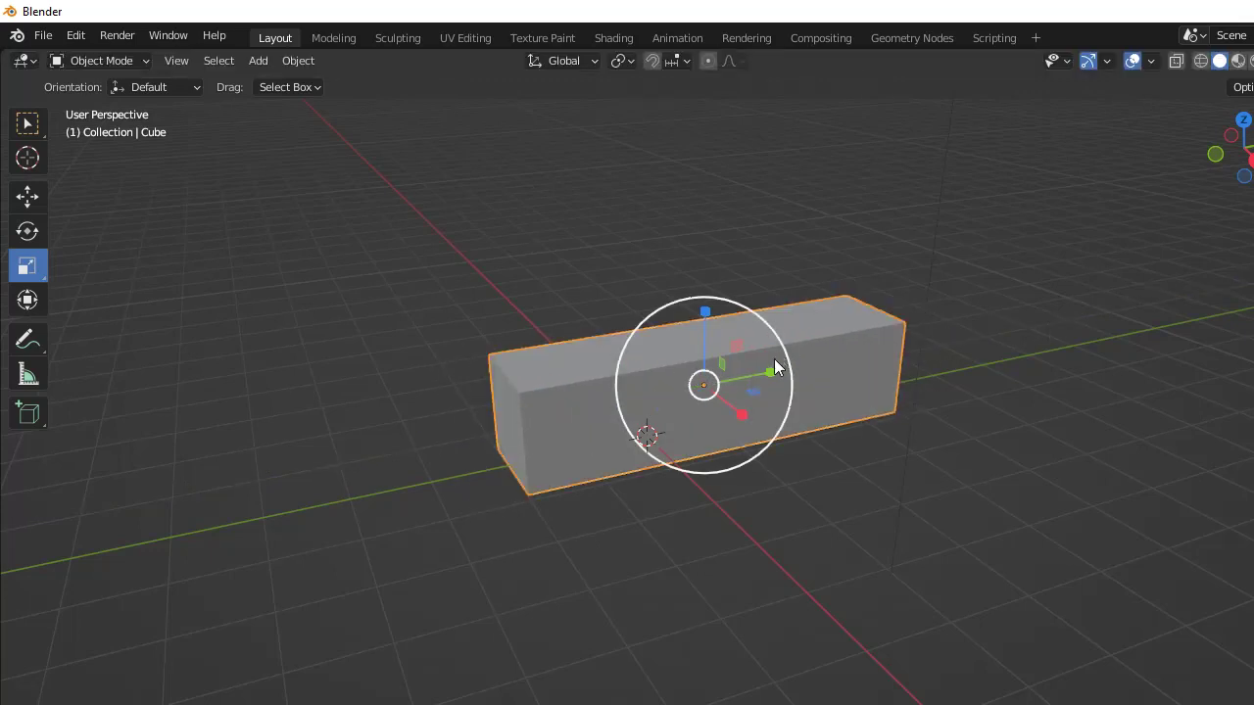
pyautogui.moveTo(771, 372); pyautogui.dragTo(616, 401)
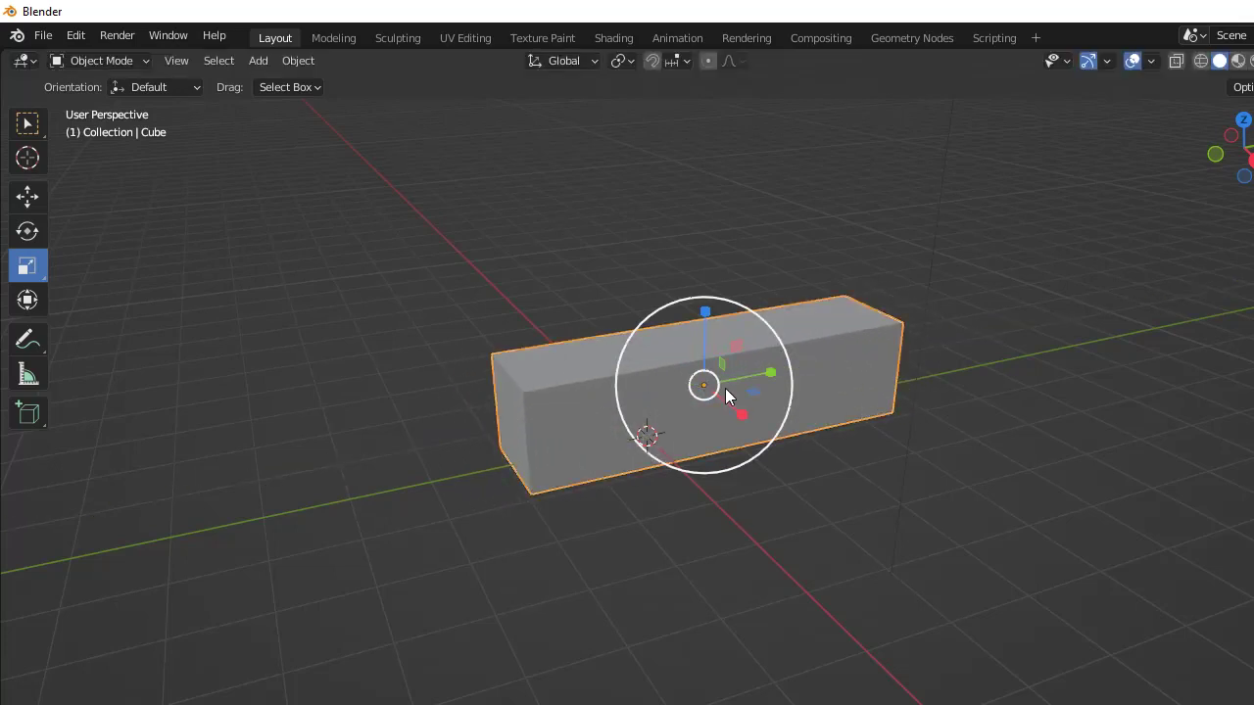
pyautogui.moveTo(767, 373)
pyautogui.mouseDown()
pyautogui.moveTo(722, 381)
pyautogui.moveTo(764, 375)
pyautogui.mouseUp()
pyautogui.moveTo(742, 420); pyautogui.dragTo(850, 492)
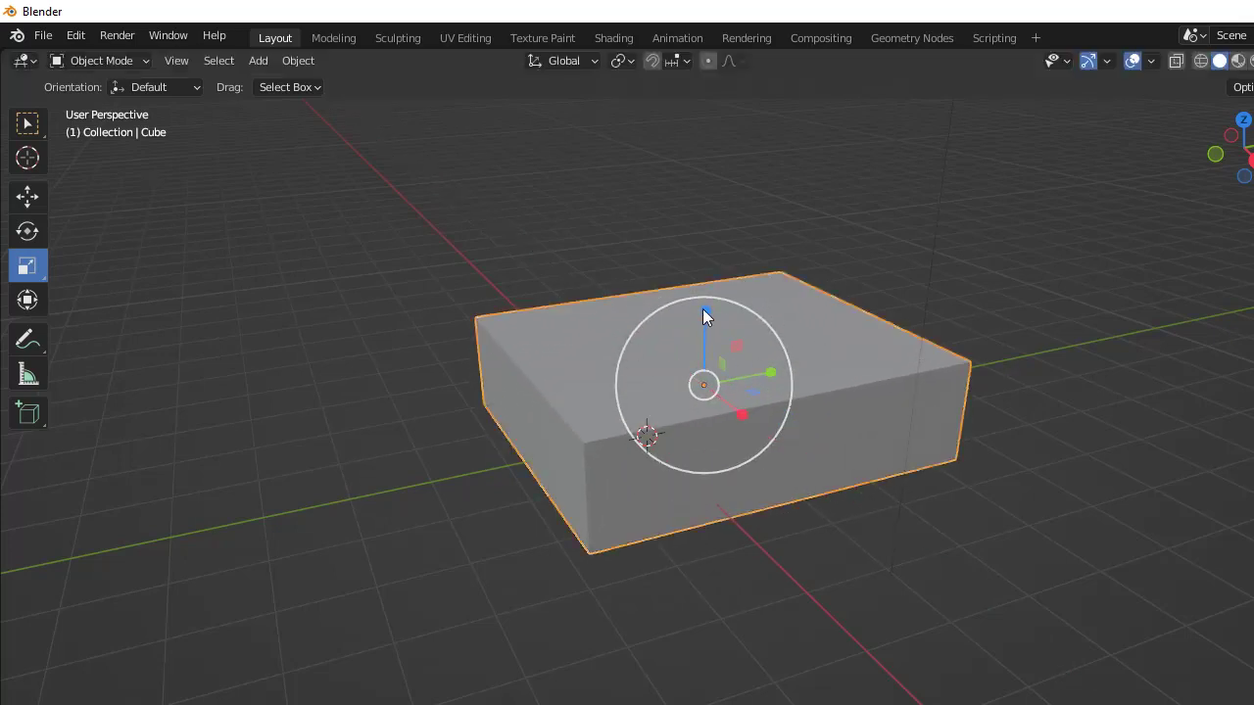
pyautogui.moveTo(705, 311)
pyautogui.mouseDown()
pyautogui.moveTo(727, 220)
pyautogui.moveTo(703, 514)
pyautogui.moveTo(705, 287)
pyautogui.mouseUp()
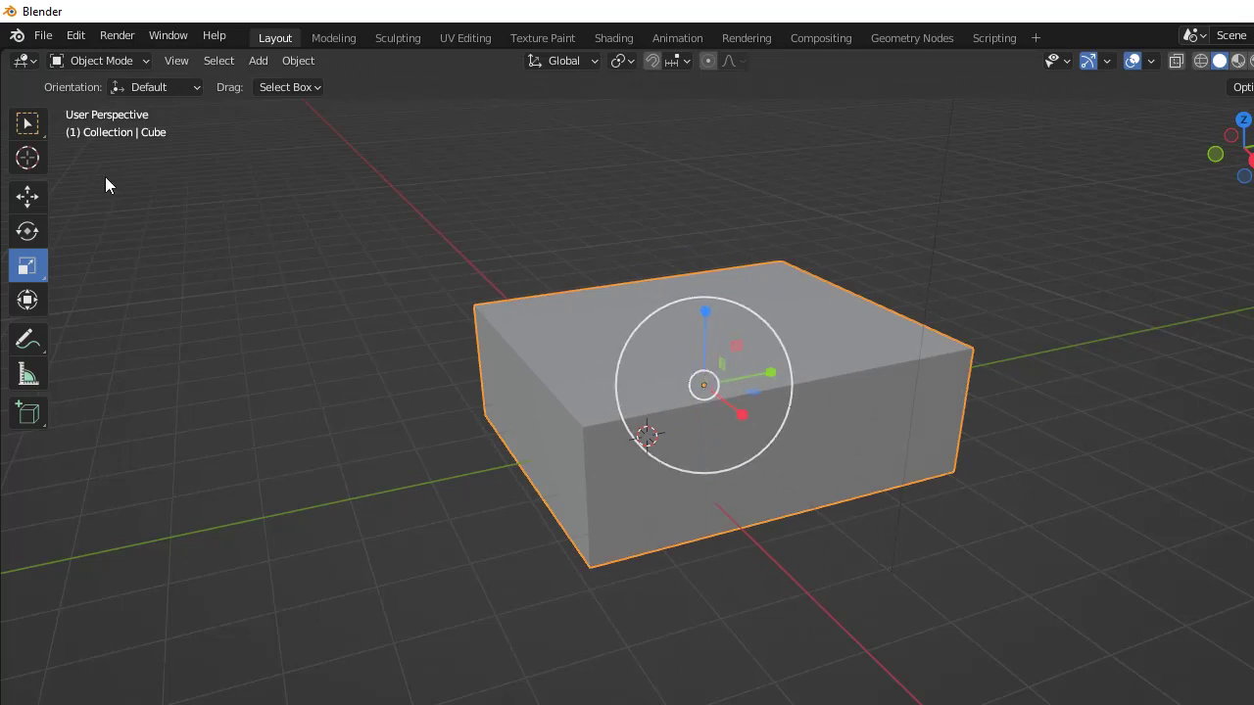
# Deselect the stretched box, return to the Select Box tool, and select the box again
pyautogui.click(27, 197)
pyautogui.click(516, 178)
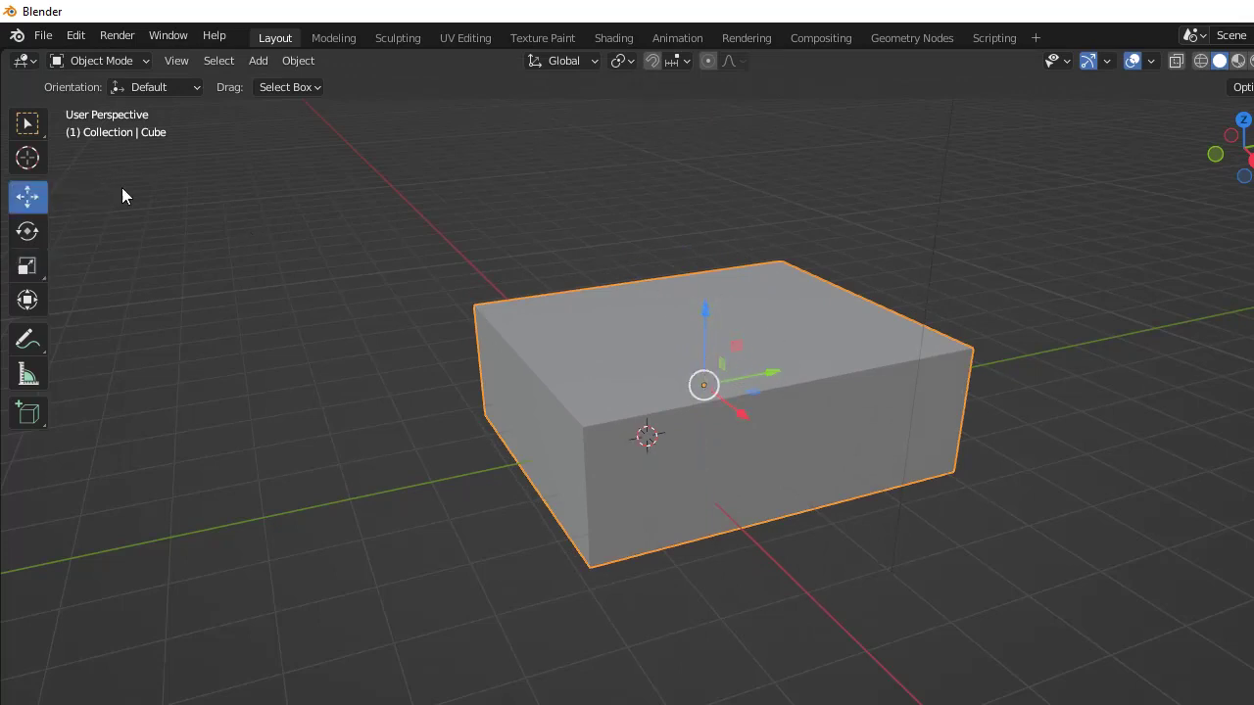
pyautogui.click(791, 375)
pyautogui.click(290, 232)
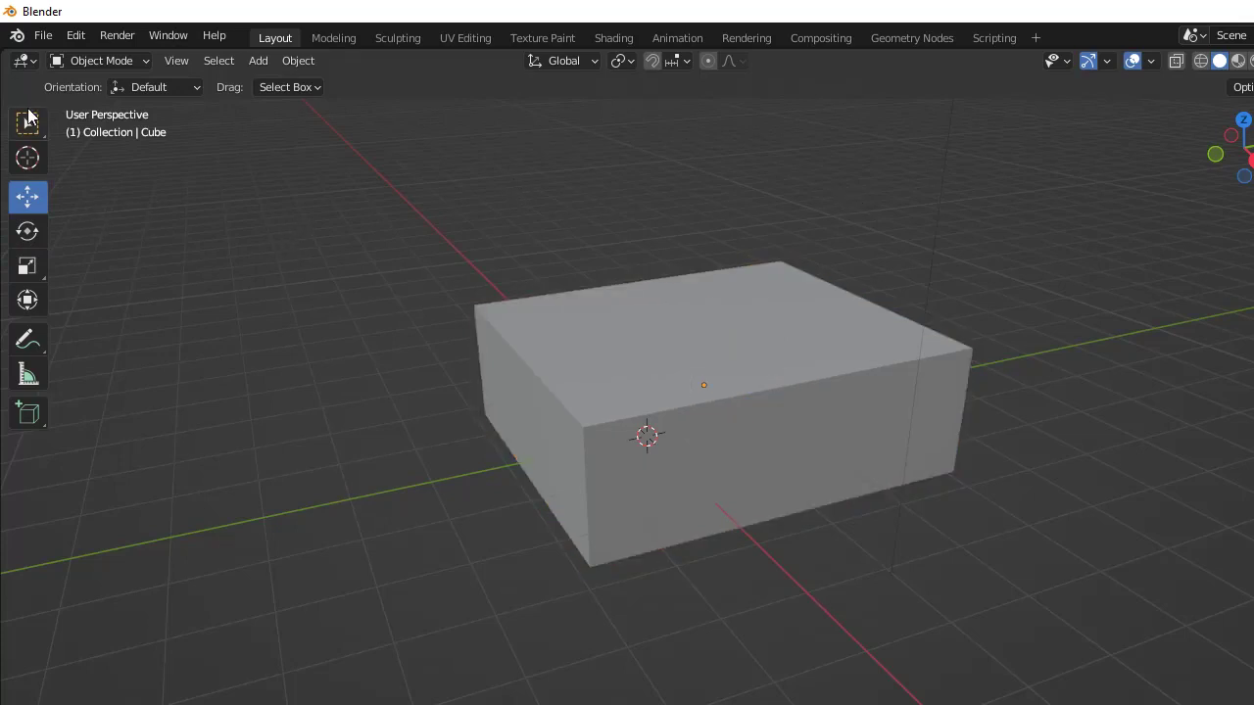
pyautogui.press('w')
pyautogui.click(687, 324)
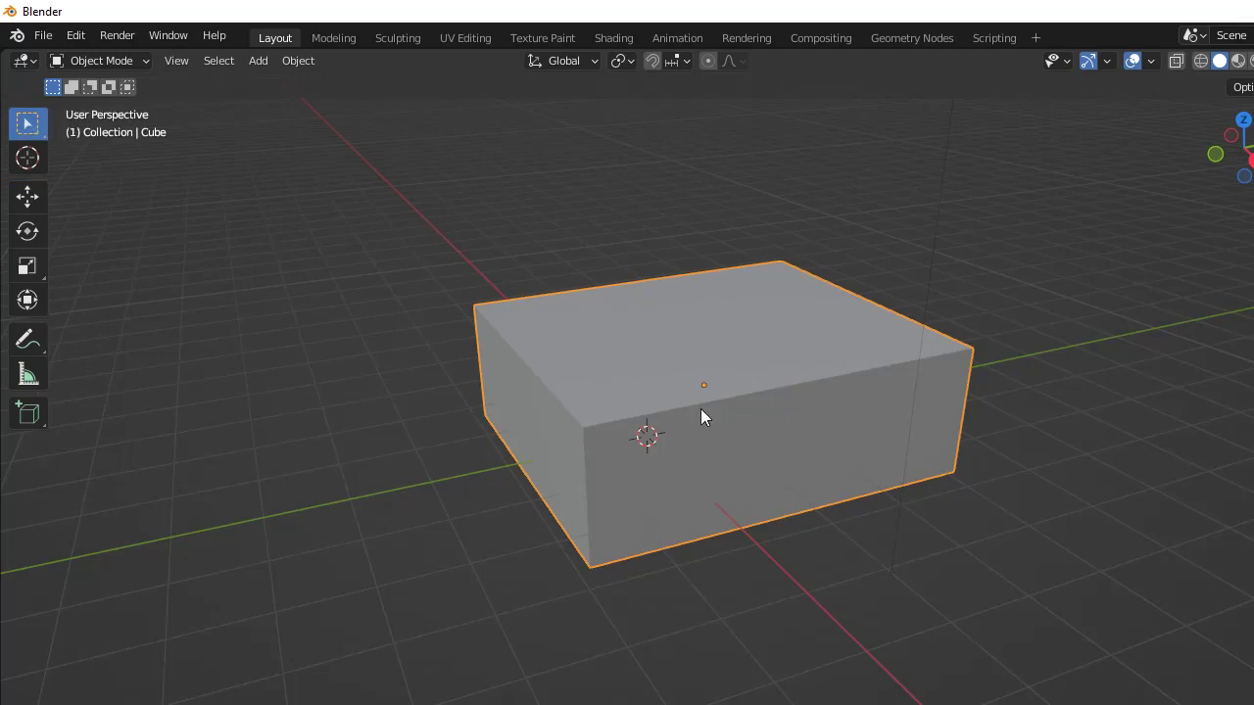
# Try moving the box with the movement constrained to the global Y, X and Z axes in turn
pyautogui.press('g')
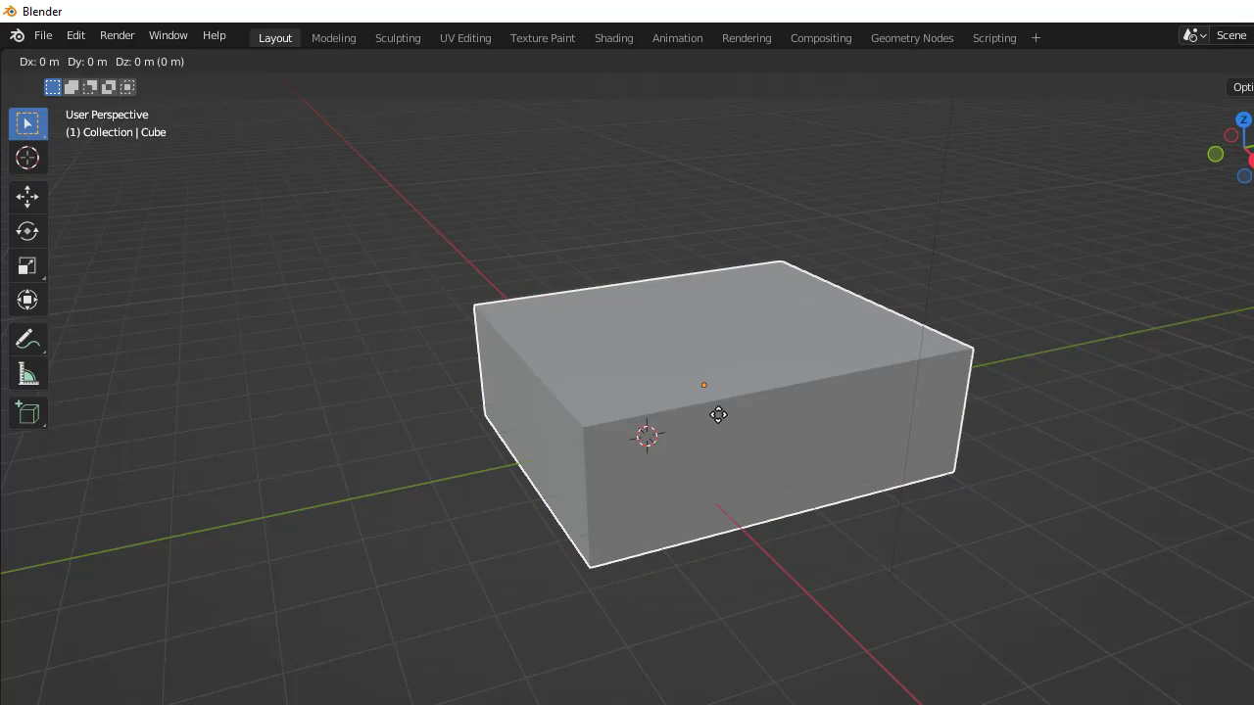
pyautogui.press('y')
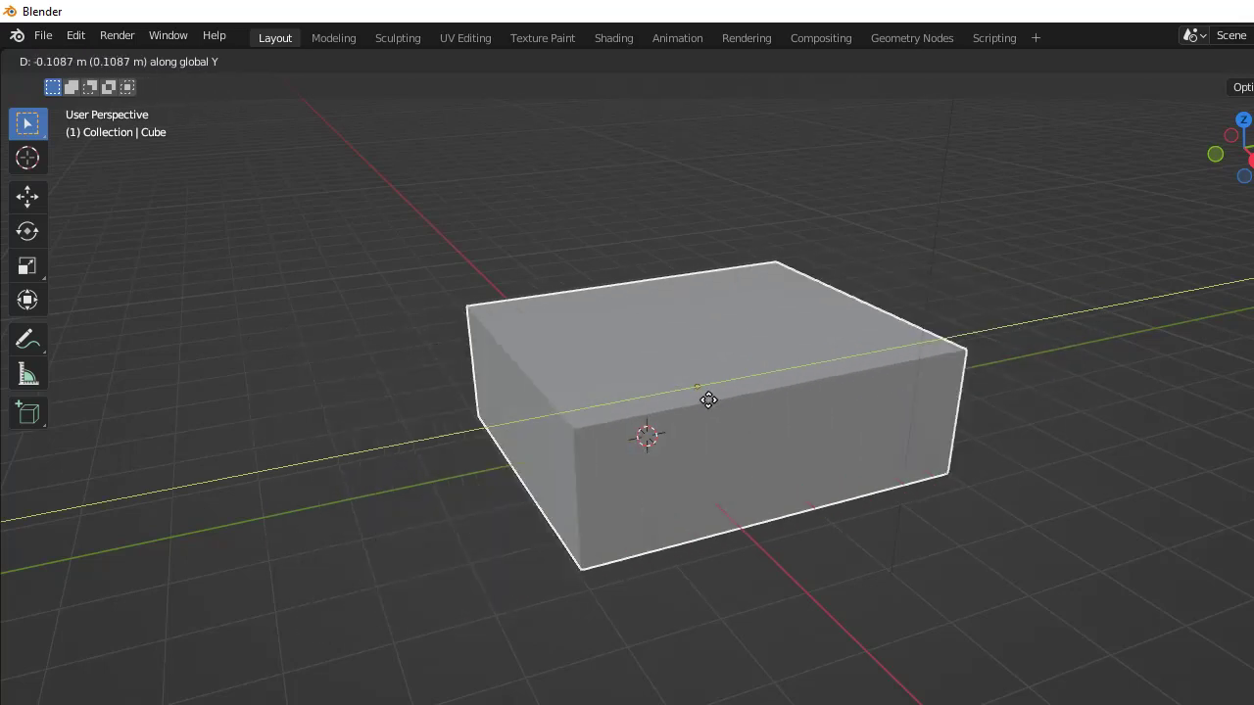
pyautogui.press('x')
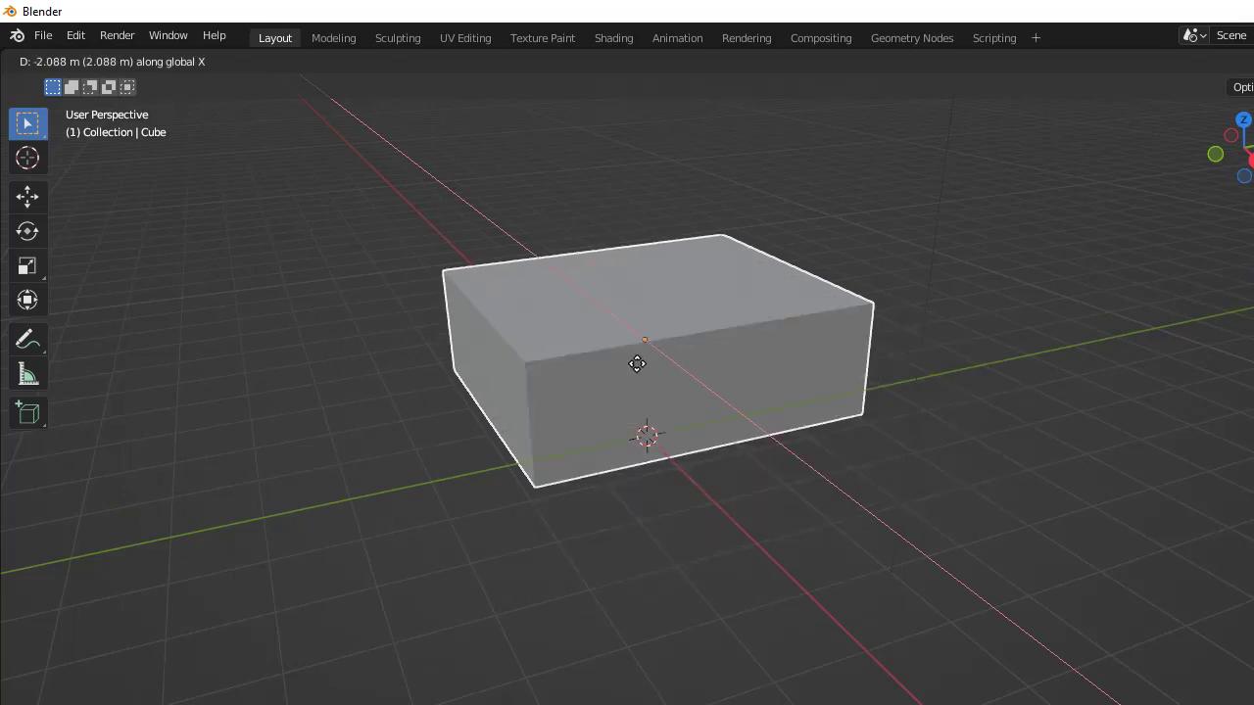
pyautogui.press('z')
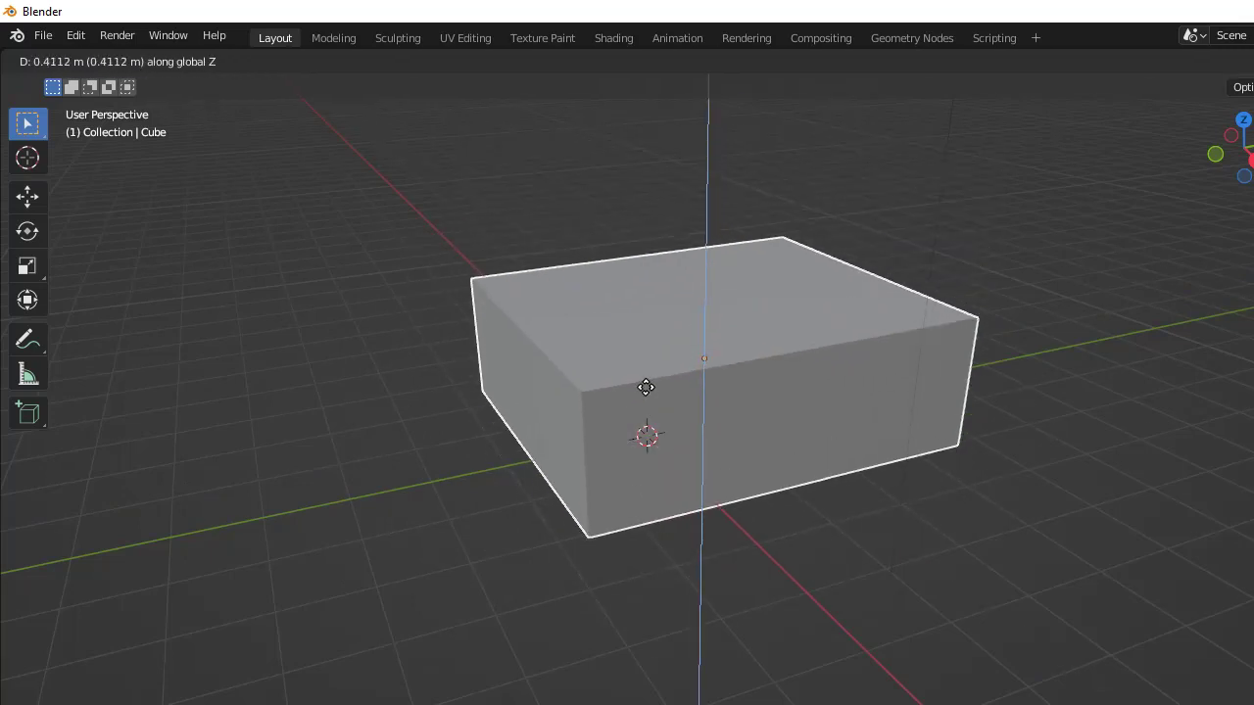
# Rotate the box about 36.3° around the global Z axis, also trying rotation constrained to the global Y and X axes
pyautogui.press('r')
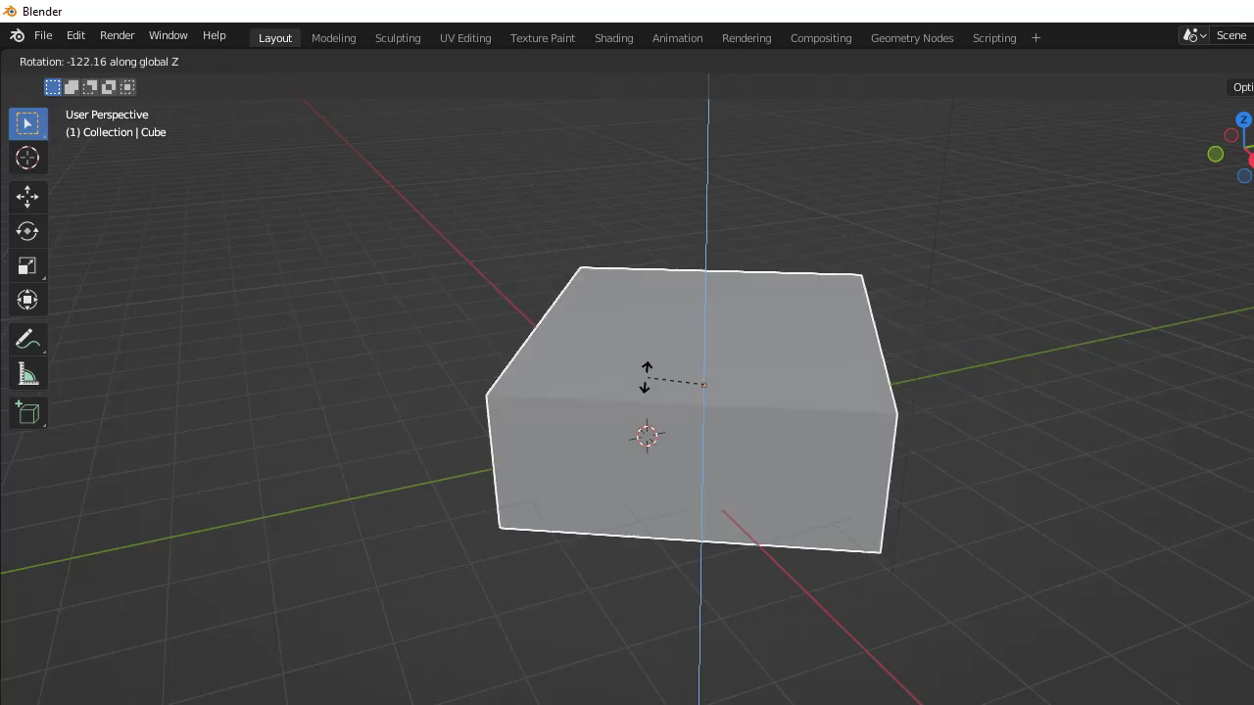
pyautogui.press('y')
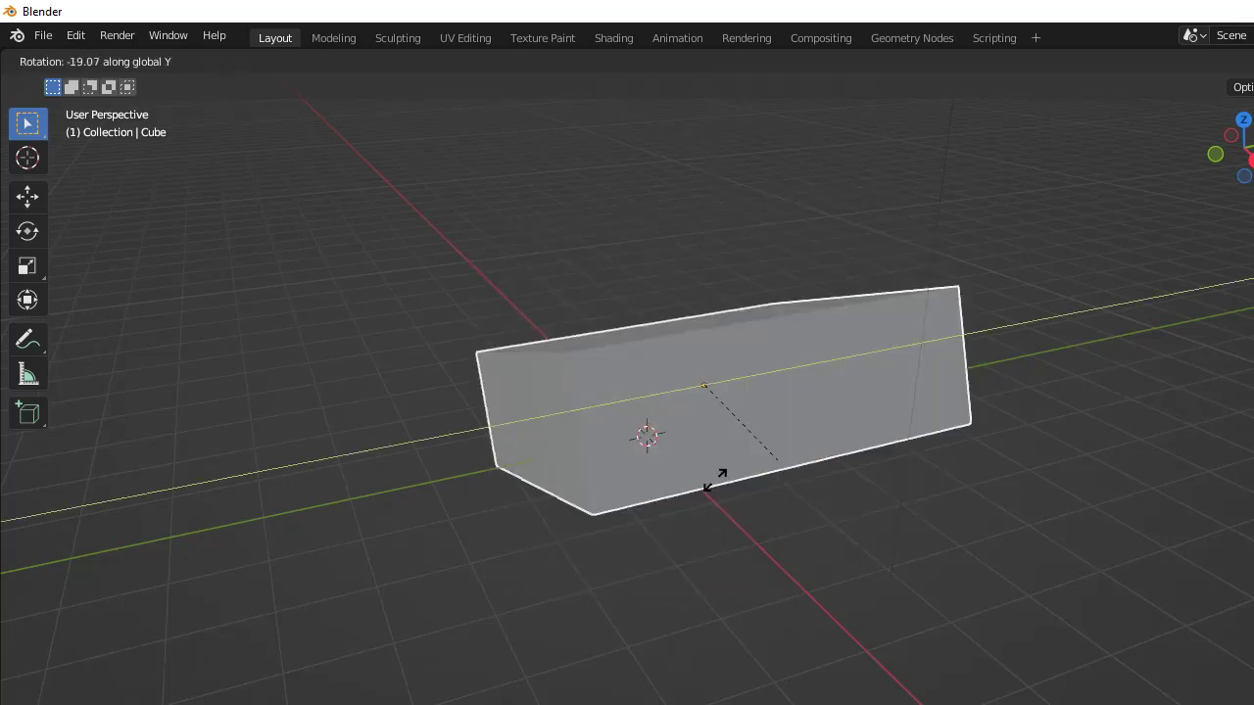
pyautogui.press('x')
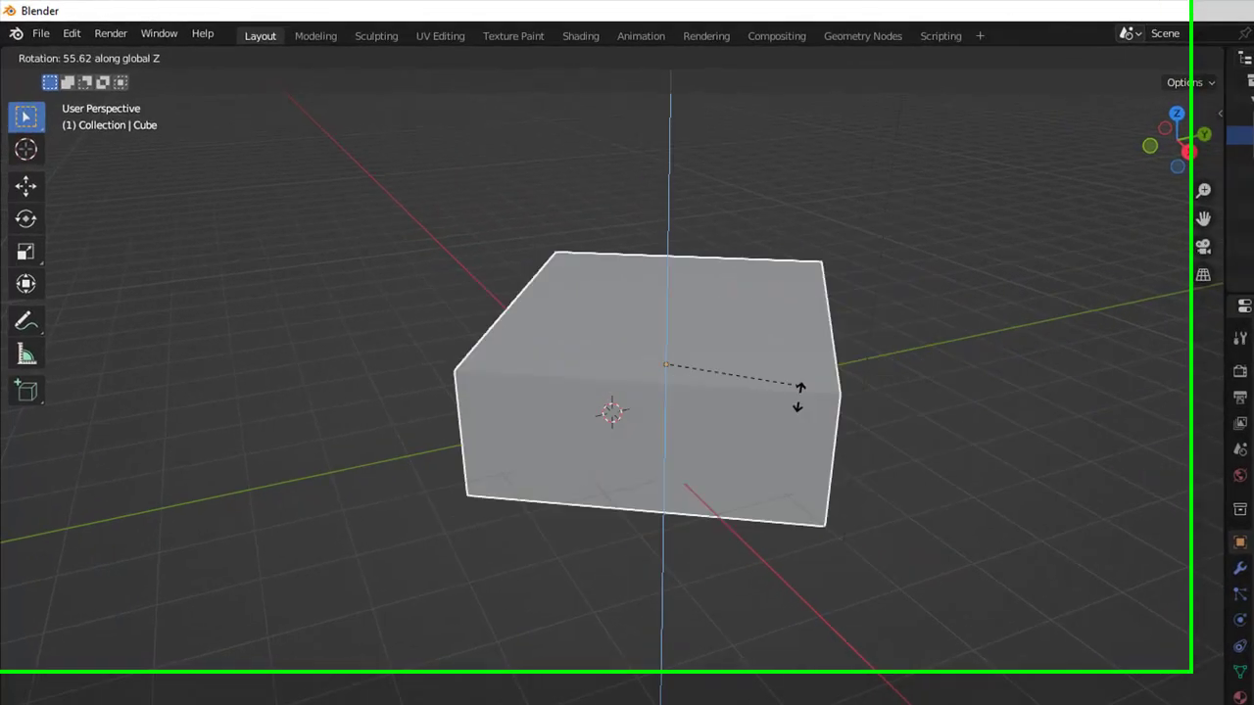
pyautogui.click(660, 366)
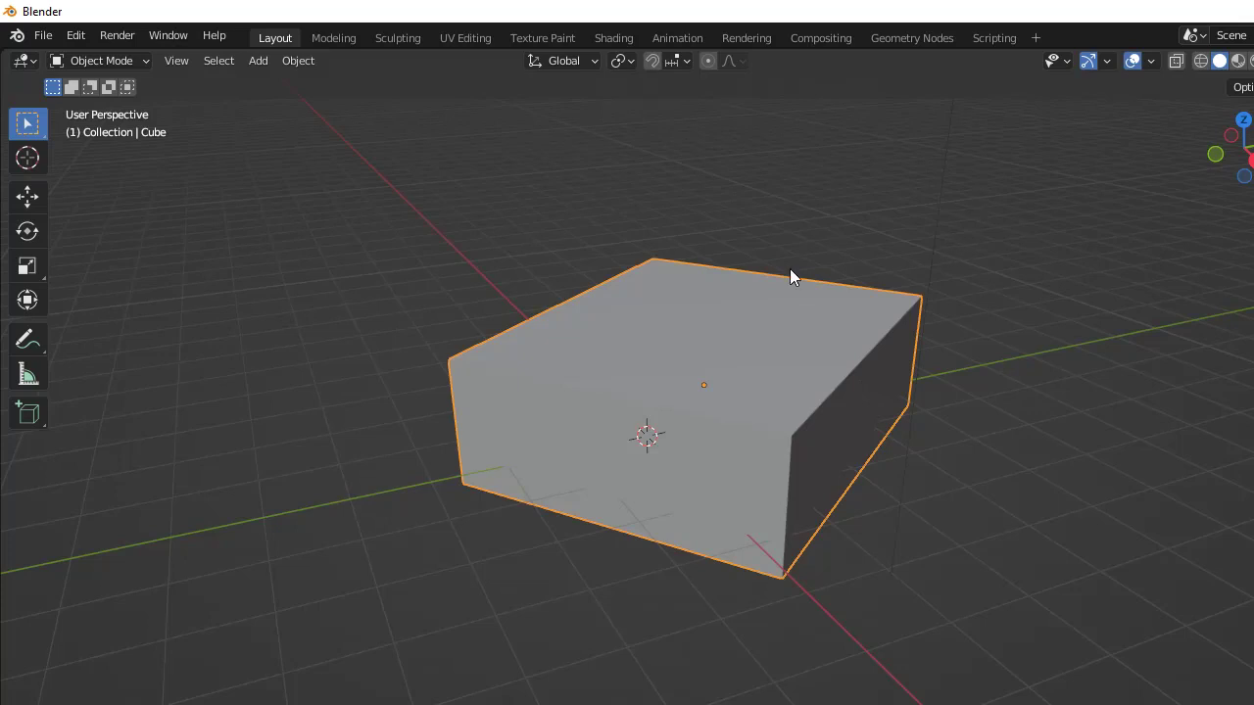
# Use the Move gizmo to shift the box to about 1.09 m in Y and raise it to about 0.70 m in Z
pyautogui.click(29, 197)
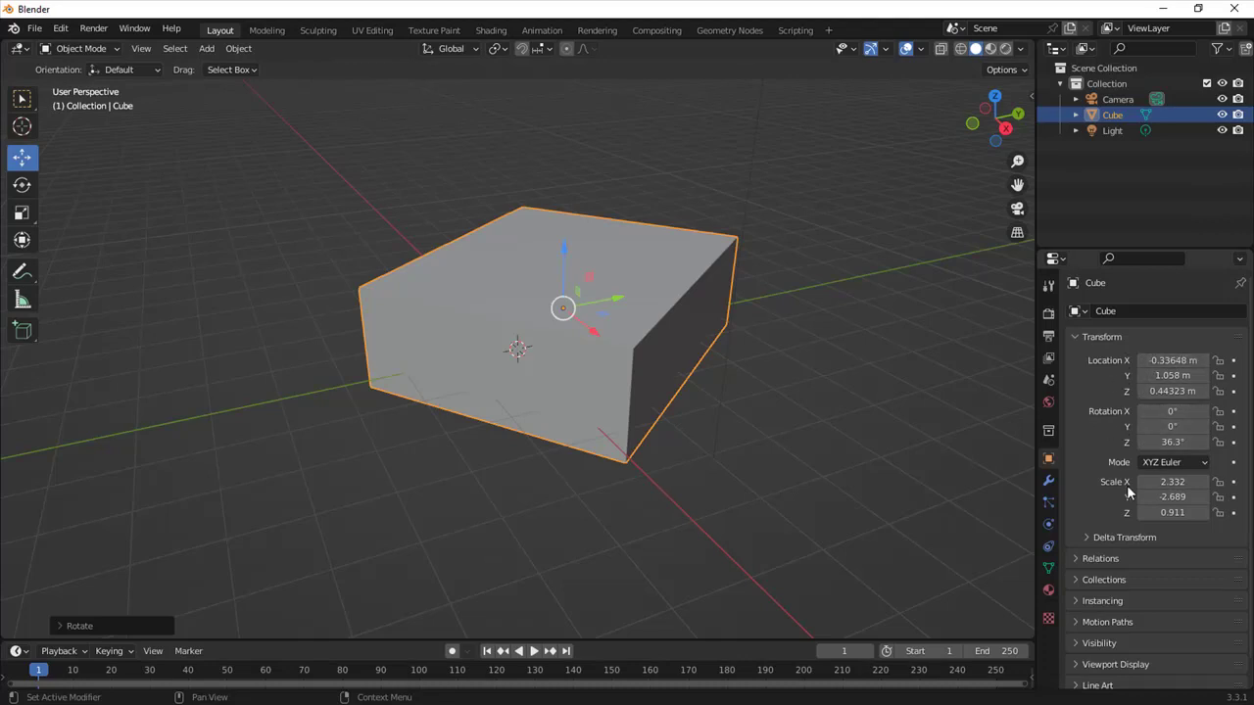
pyautogui.moveTo(613, 300)
pyautogui.mouseDown()
pyautogui.moveTo(667, 287)
pyautogui.moveTo(588, 301)
pyautogui.moveTo(677, 287)
pyautogui.moveTo(582, 309)
pyautogui.moveTo(613, 298)
pyautogui.mouseUp()
pyautogui.moveTo(565, 256); pyautogui.dragTo(566, 242)
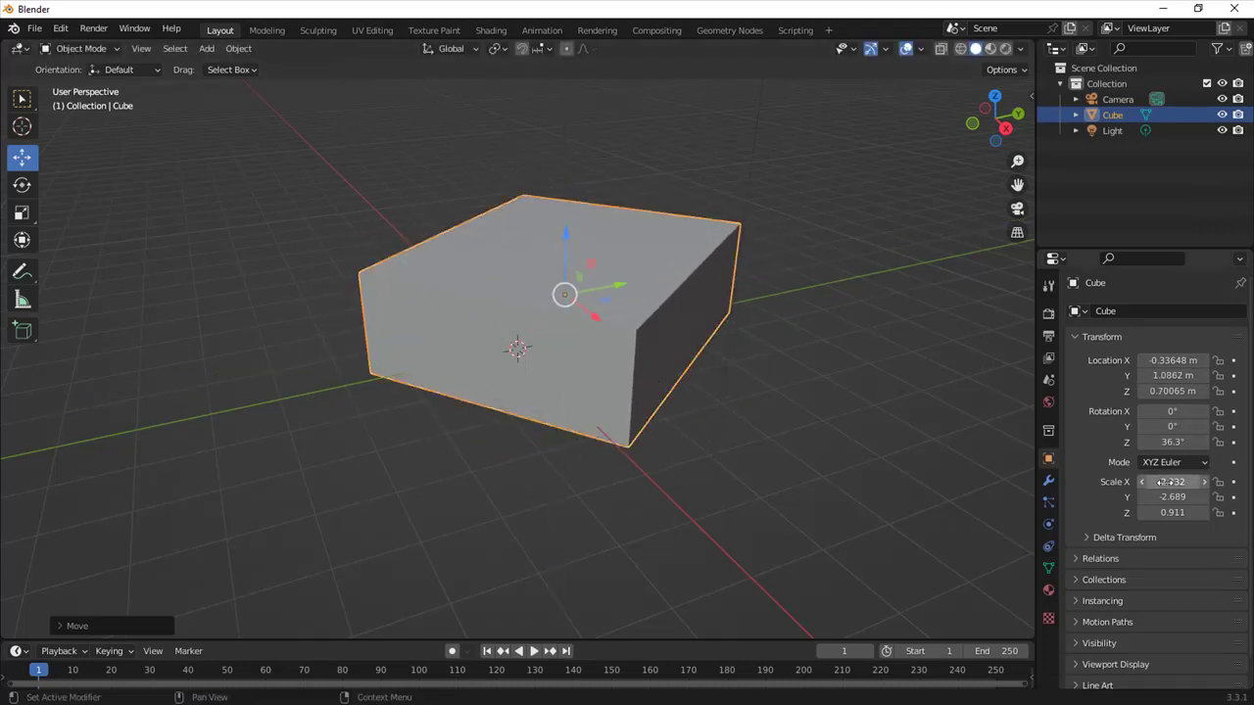
# Scale the box into a larger, flatter slab with scale values of about 5.07 in X, -4.07 in Y and 0.65 in Z
pyautogui.moveTo(1192, 484); pyautogui.dragTo(1154, 512)
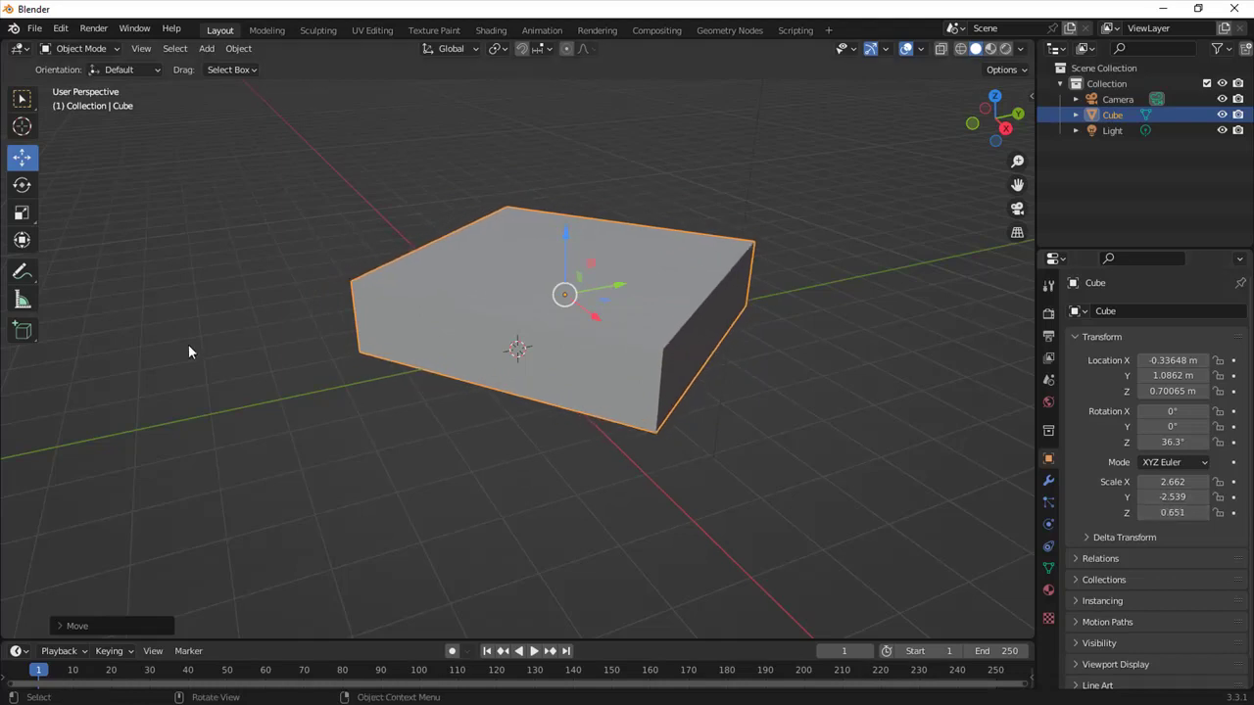
pyautogui.click(23, 216)
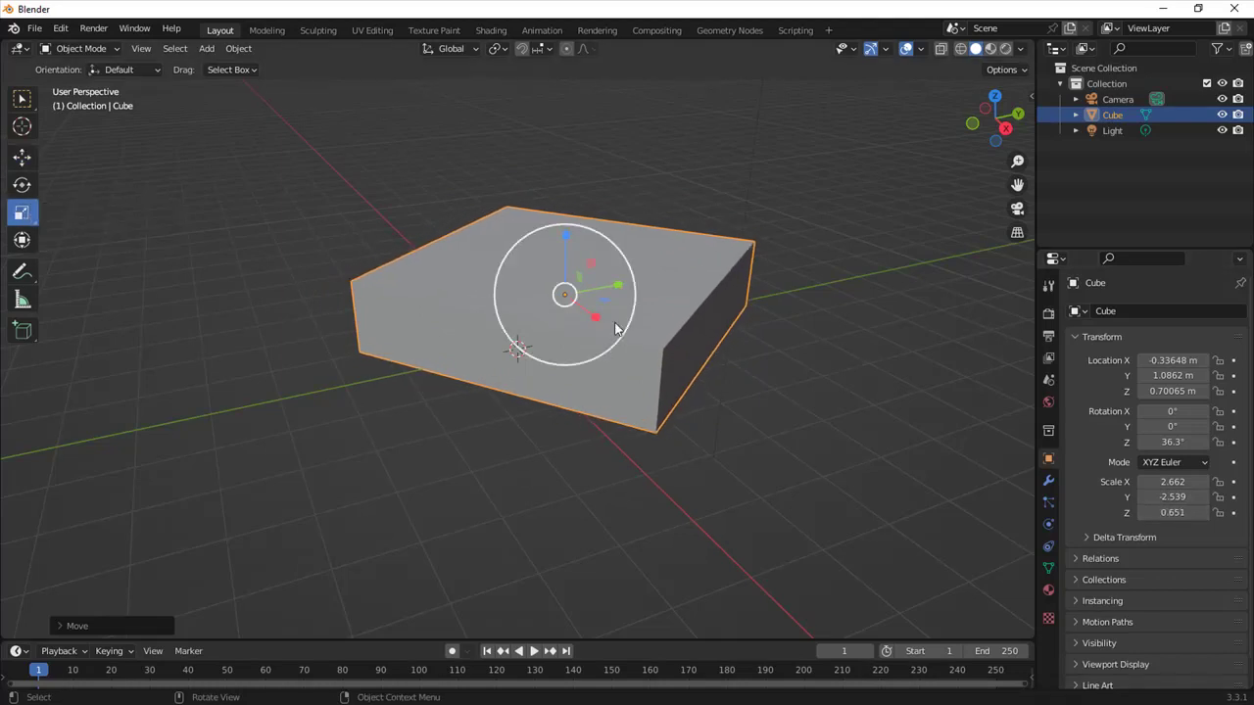
pyautogui.moveTo(595, 316); pyautogui.dragTo(620, 338)
pyautogui.moveTo(617, 286)
pyautogui.mouseDown()
pyautogui.moveTo(633, 280)
pyautogui.moveTo(625, 287)
pyautogui.mouseUp()
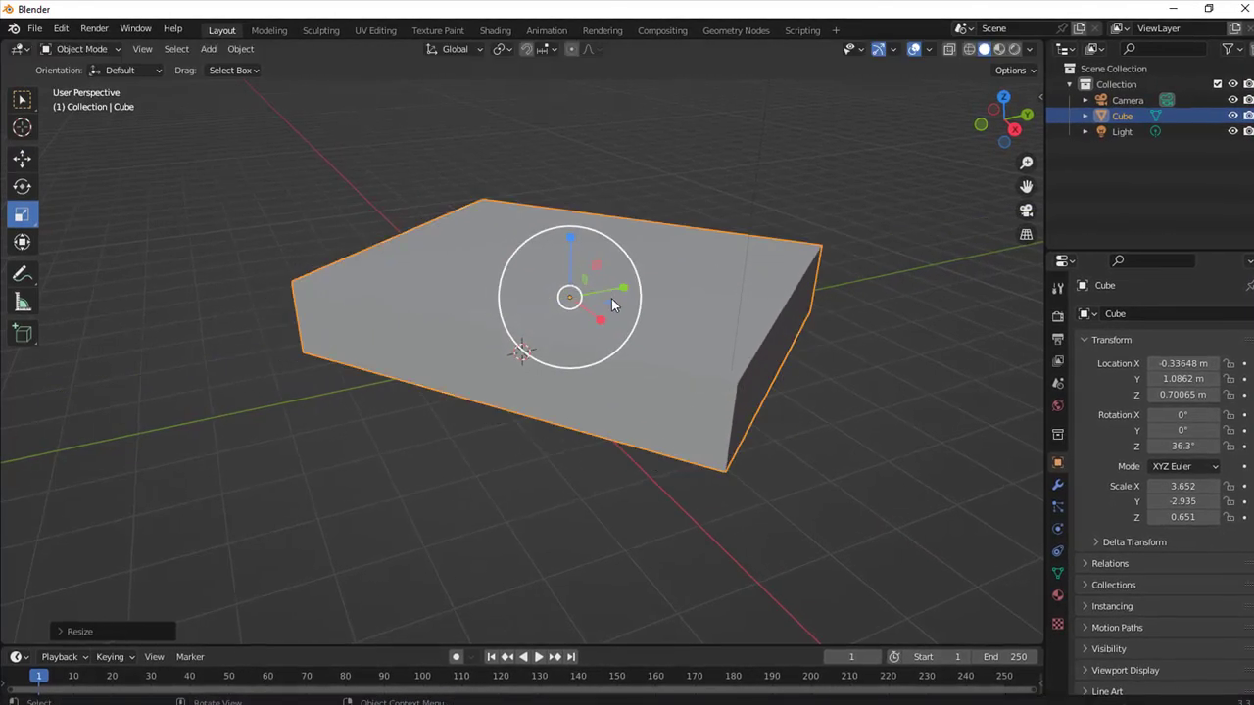
pyautogui.moveTo(609, 302); pyautogui.dragTo(633, 307)
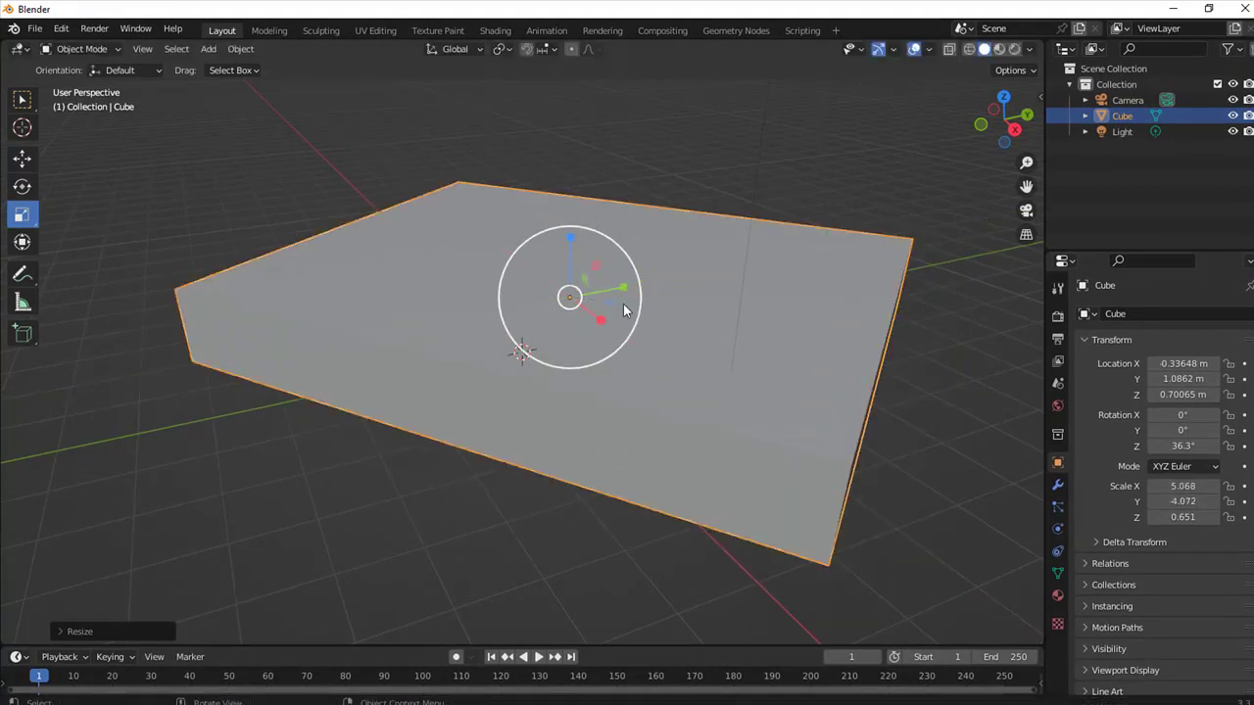
# Start a new file with the default cube, discarding the unsaved changes to the current scene
pyautogui.click(34, 29)
pyautogui.moveTo(44, 43)
pyautogui.click(221, 45)
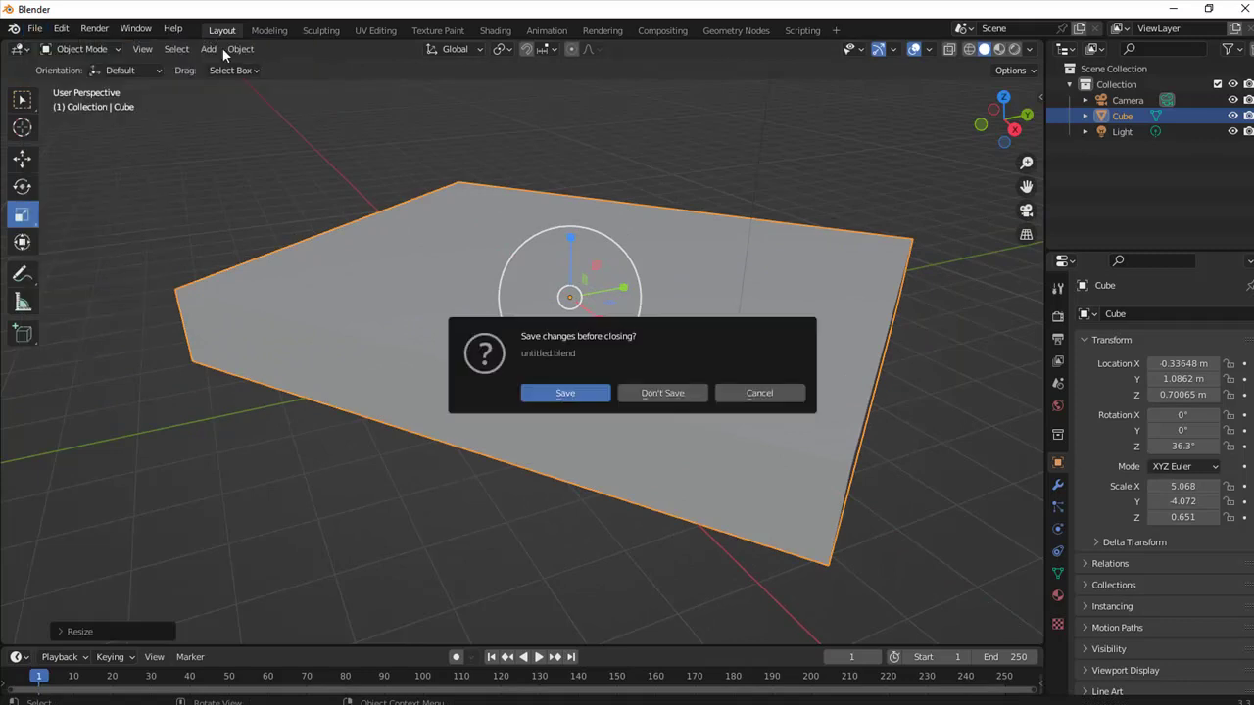
pyautogui.click(652, 394)
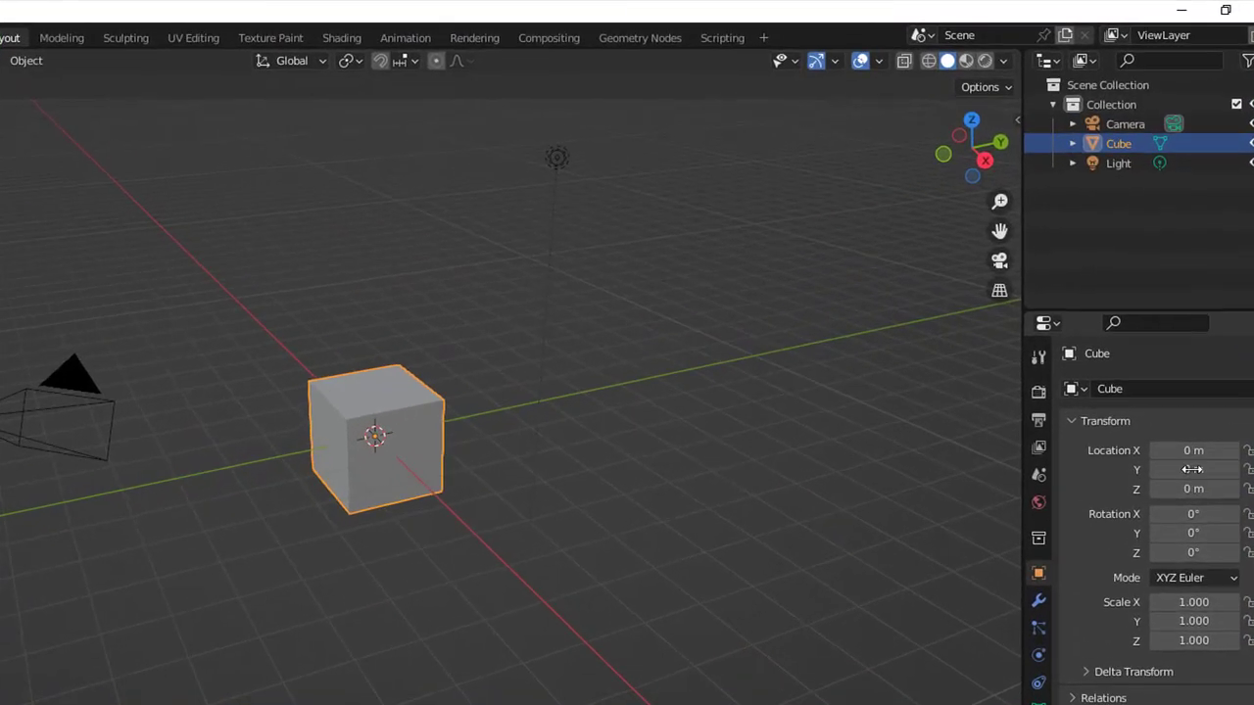
# Set the cube's scale to 2 in X, 5 in Y and 0.5 in Z using exact values
pyautogui.click(1188, 604)
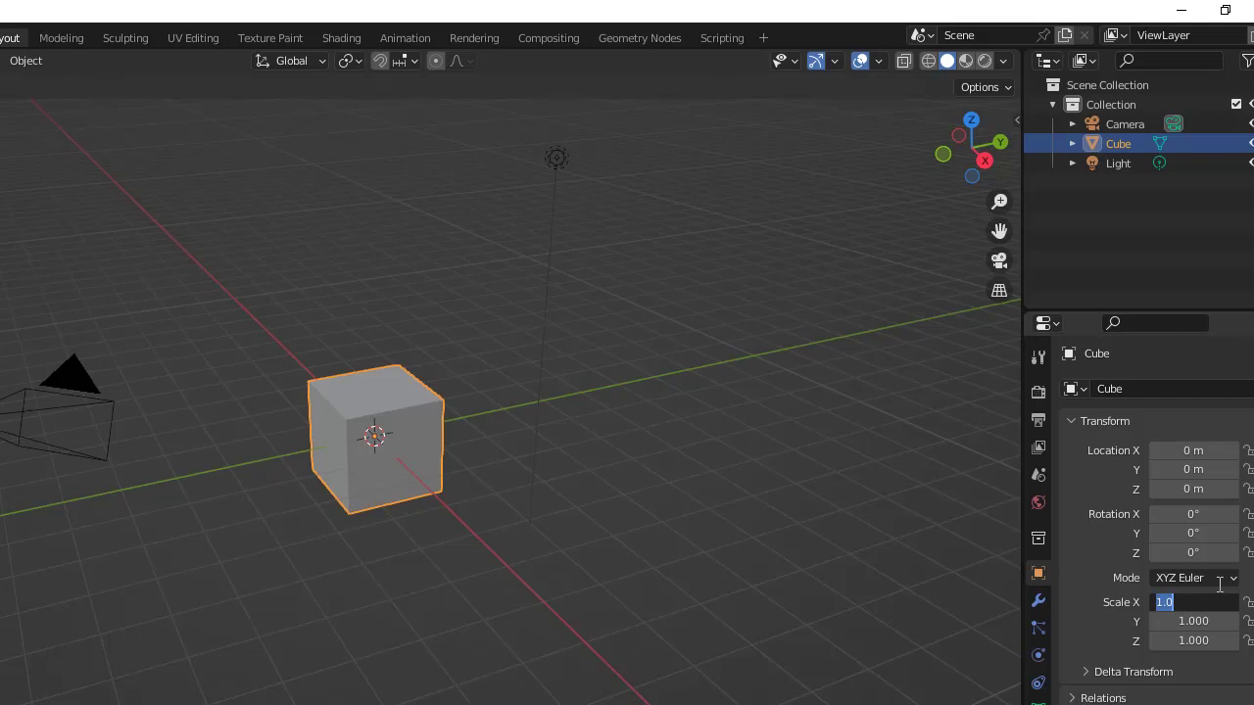
pyautogui.write('2')
pyautogui.press('Return')
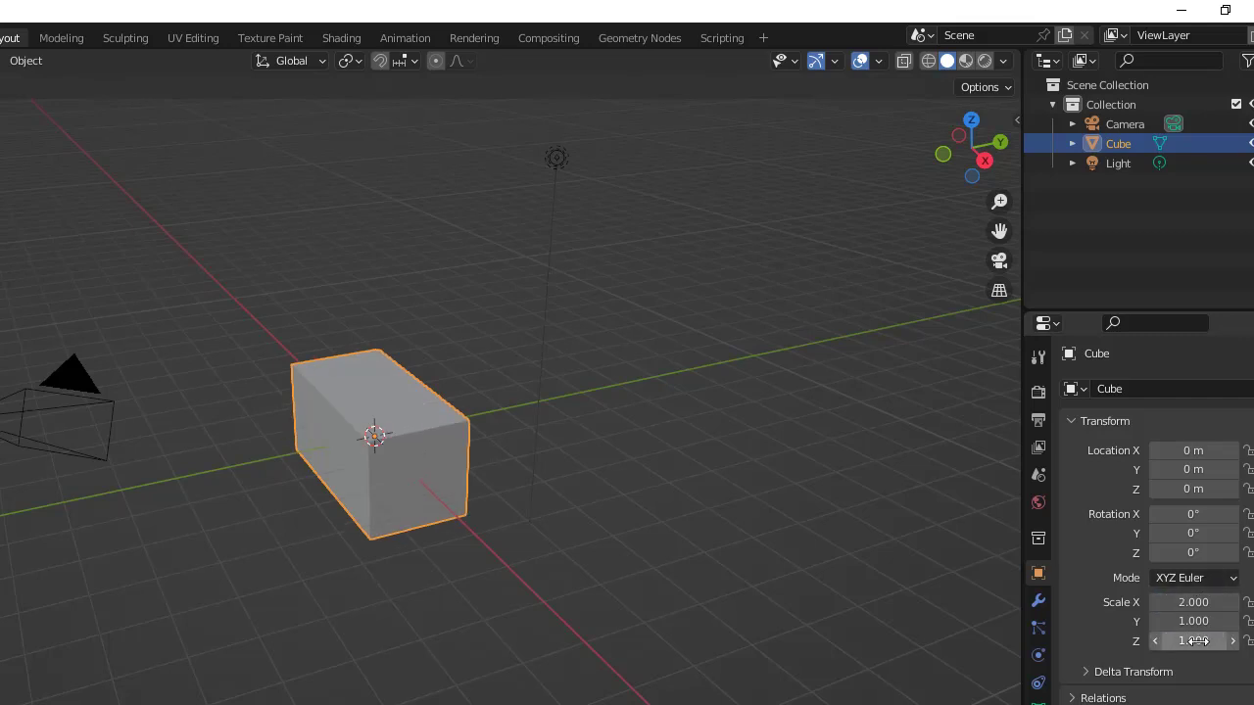
pyautogui.click(1206, 622)
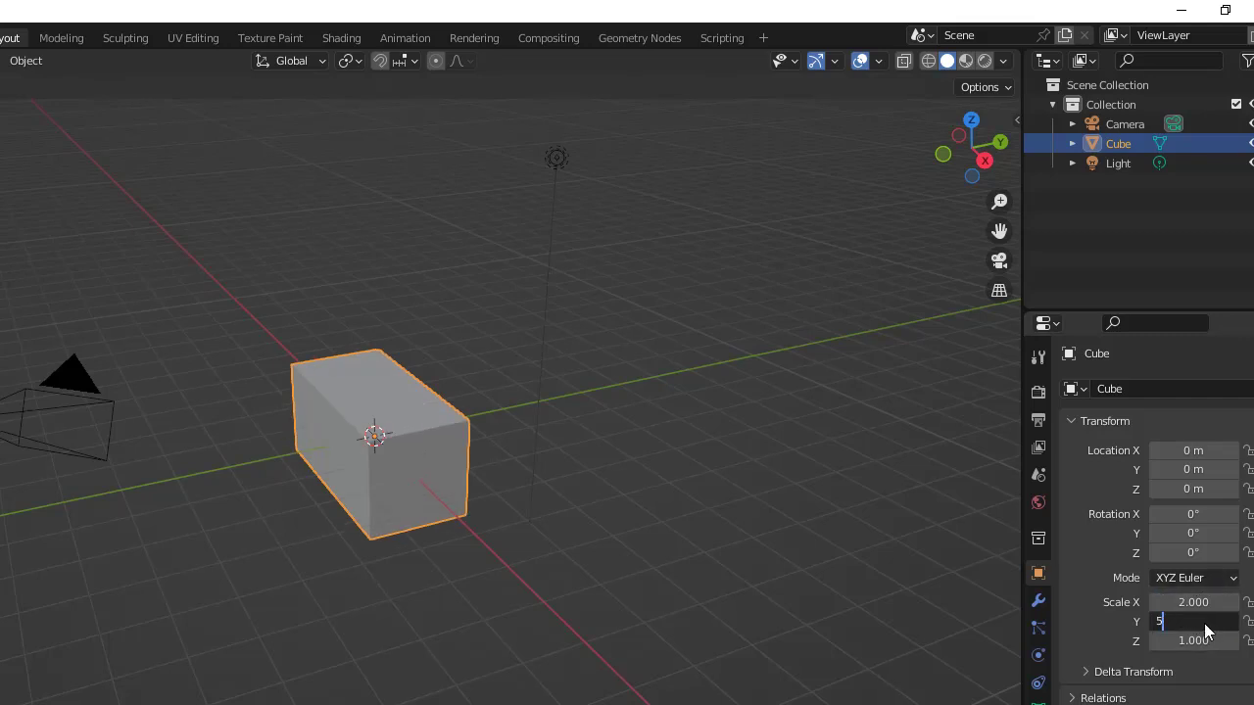
pyautogui.write('5')
pyautogui.press('Return')
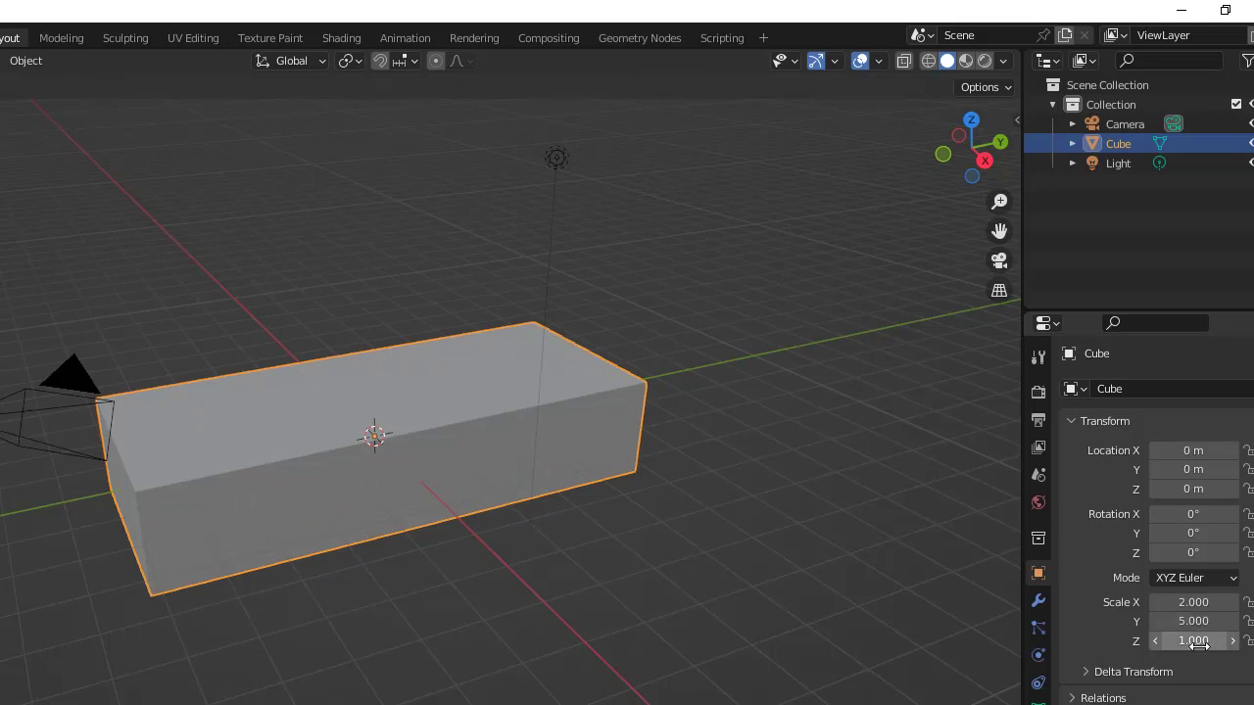
pyautogui.click(1199, 643)
pyautogui.write('0.5')
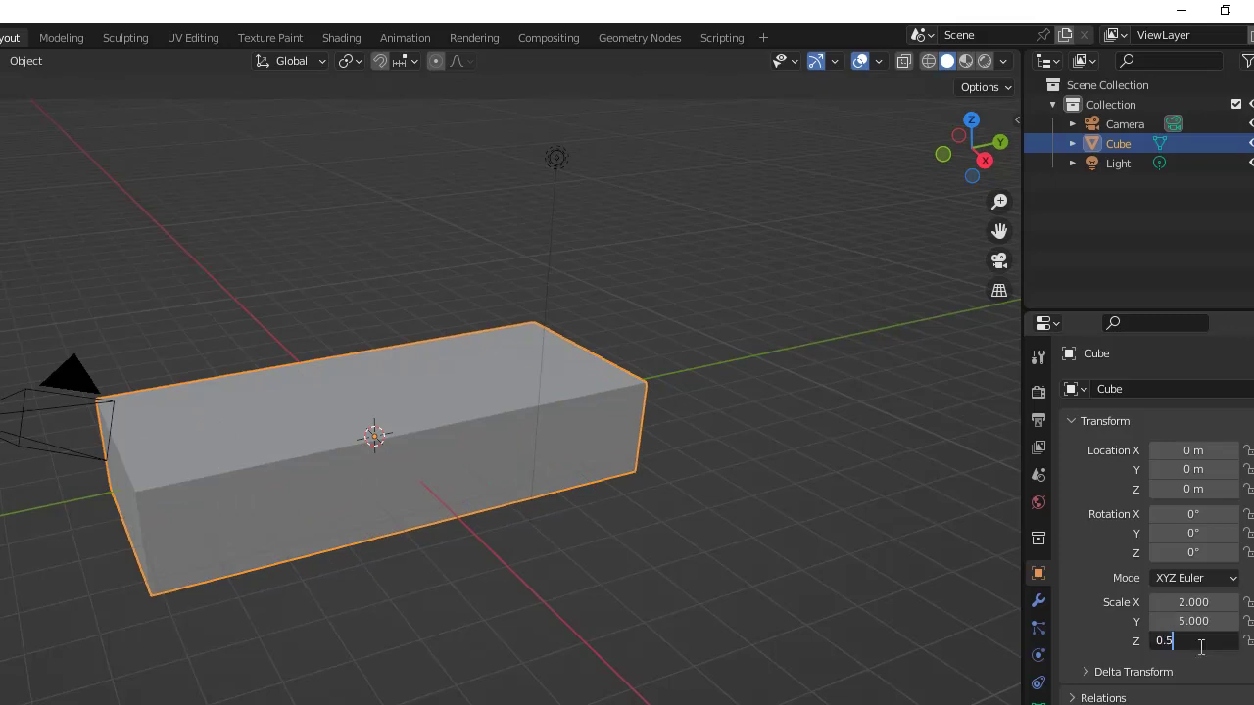
pyautogui.press('Return')
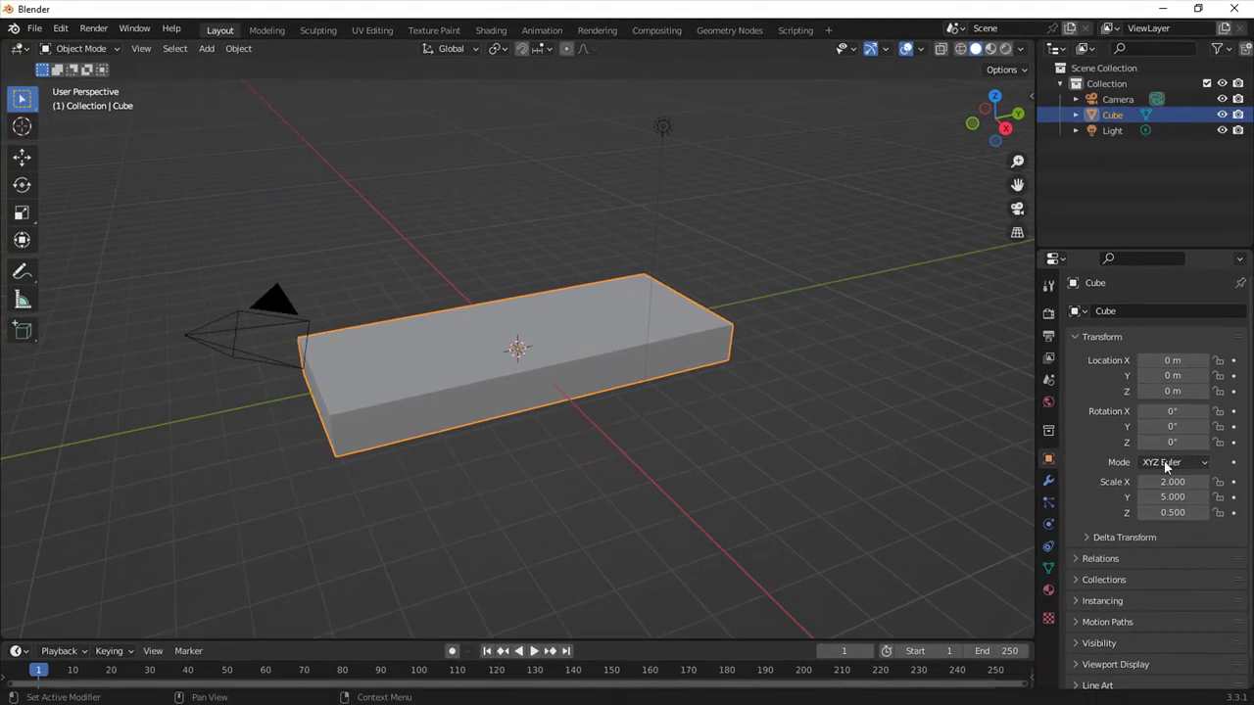
# Set the scaled cube's X rotation to 90° and its Y location to 2 m
pyautogui.click(1195, 410)
pyautogui.write('90')
pyautogui.press('Return')
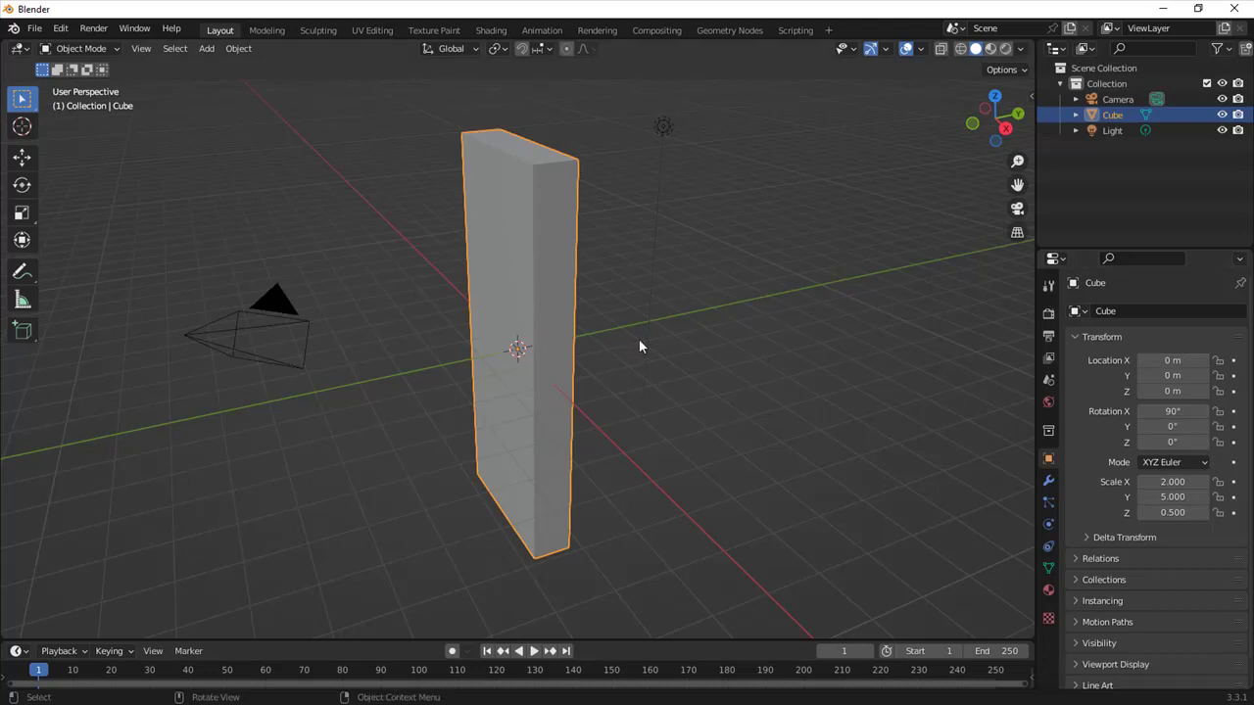
pyautogui.click(1185, 377)
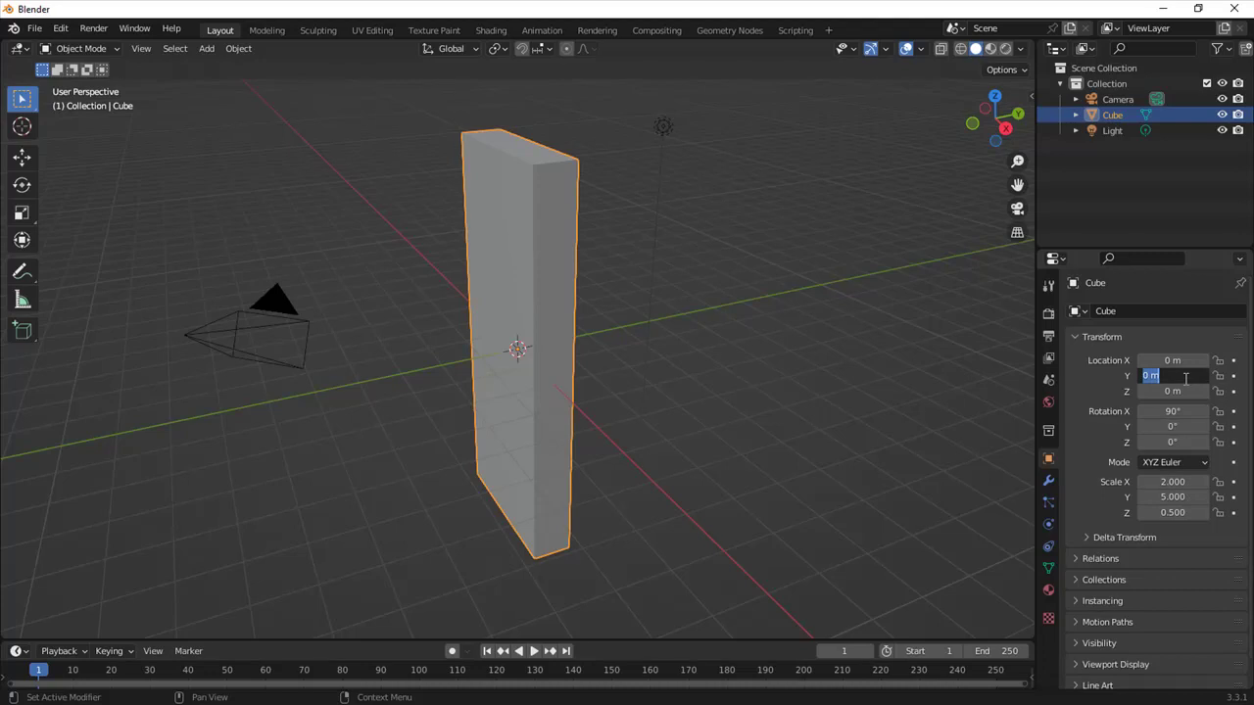
pyautogui.write('2')
pyautogui.press('Return')
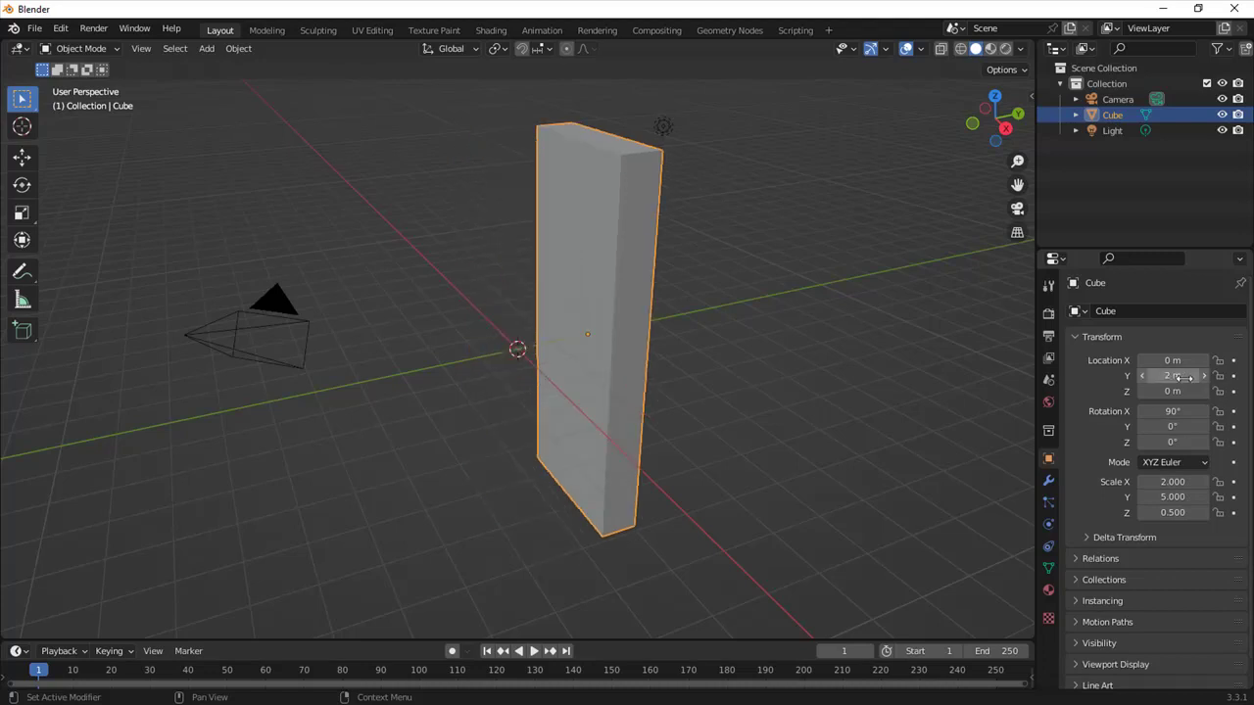
pyautogui.moveTo(784, 431)
pyautogui.mouseDown(button='middle')
pyautogui.moveTo(655, 428)
pyautogui.moveTo(836, 428)
pyautogui.moveTo(702, 400)
pyautogui.moveTo(703, 421)
pyautogui.moveTo(751, 435)
pyautogui.moveTo(730, 434)
pyautogui.moveTo(792, 434)
pyautogui.moveTo(790, 448)
pyautogui.moveTo(801, 425)
pyautogui.mouseUp(button='middle')
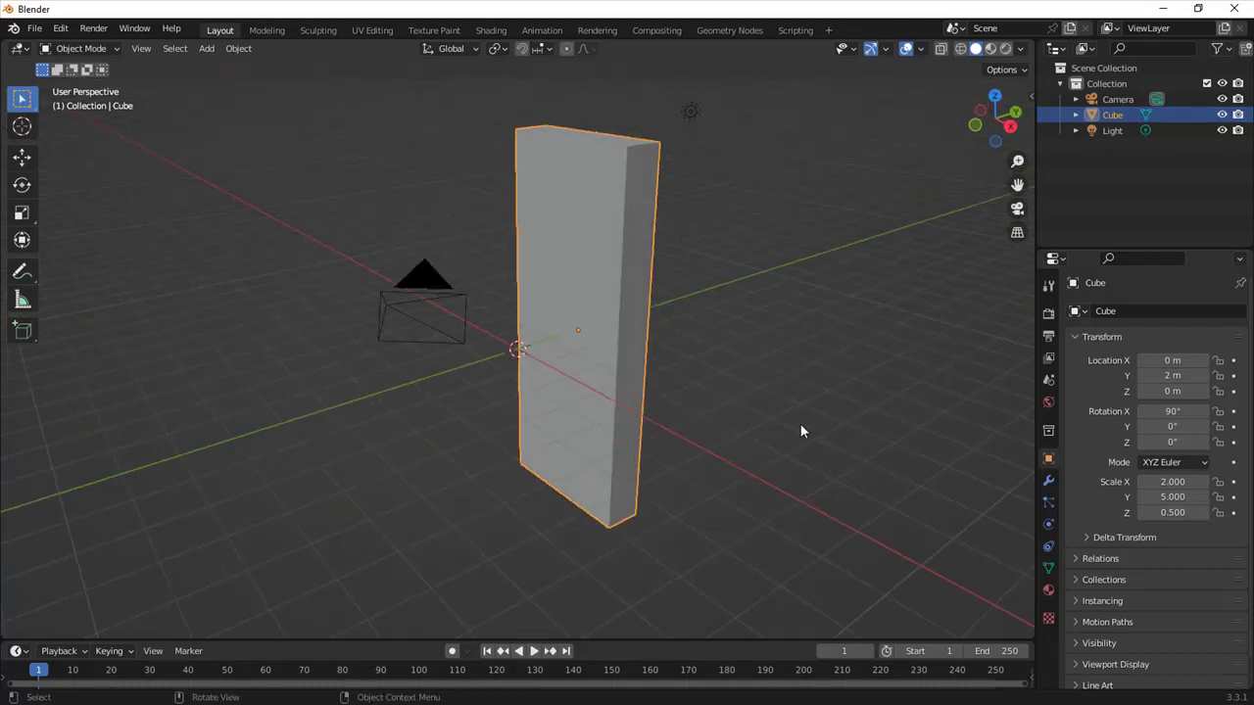